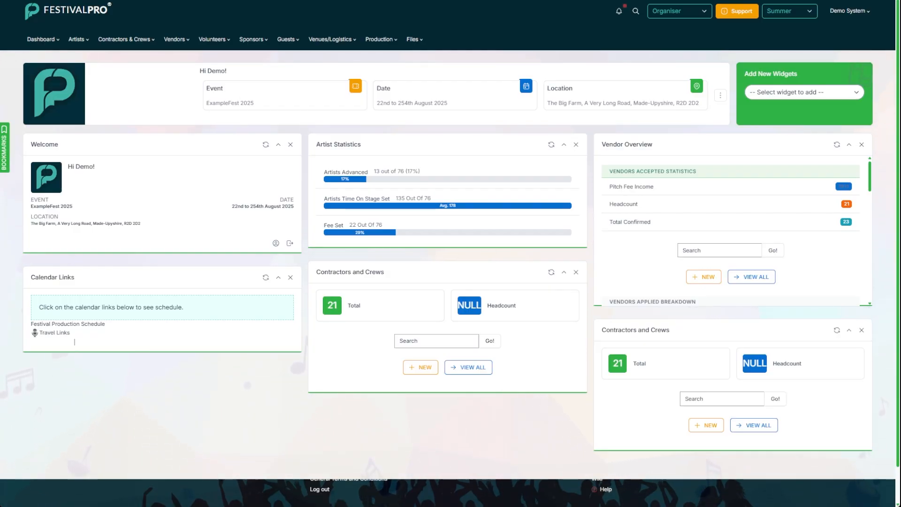
# Open the organiser's Forms list and filter the forms by the title text "adv"
pyautogui.click(50, 42)
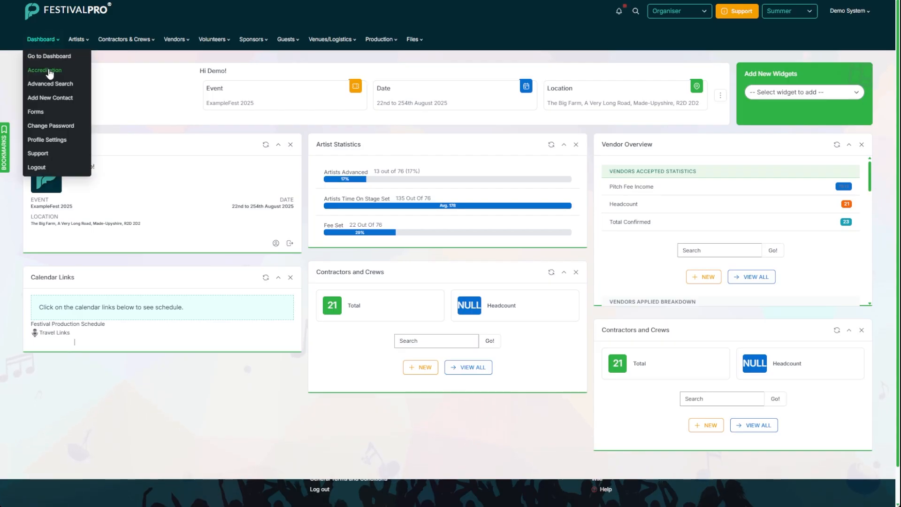
pyautogui.click(41, 114)
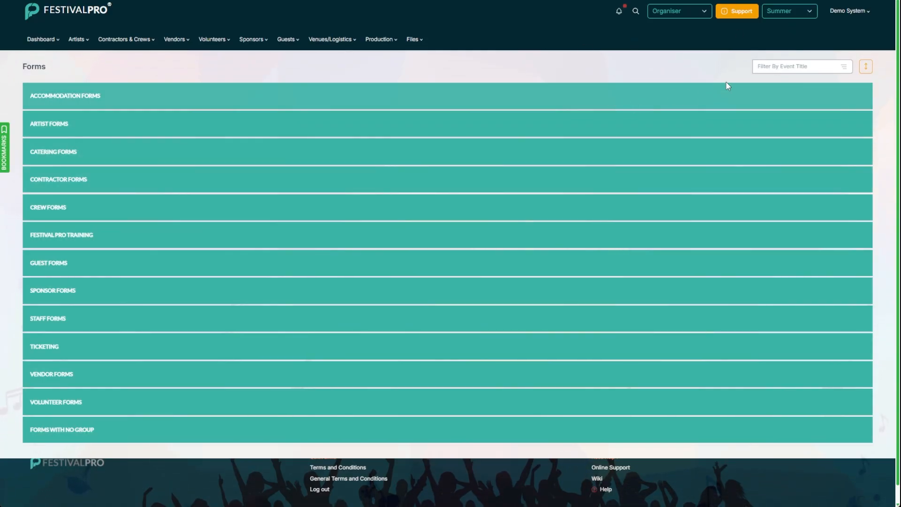
pyautogui.click(786, 64)
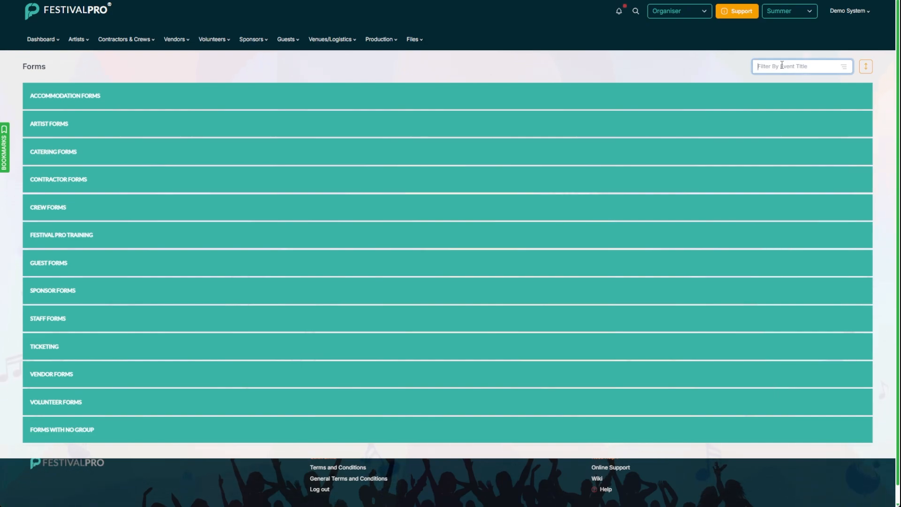
pyautogui.write('adv')
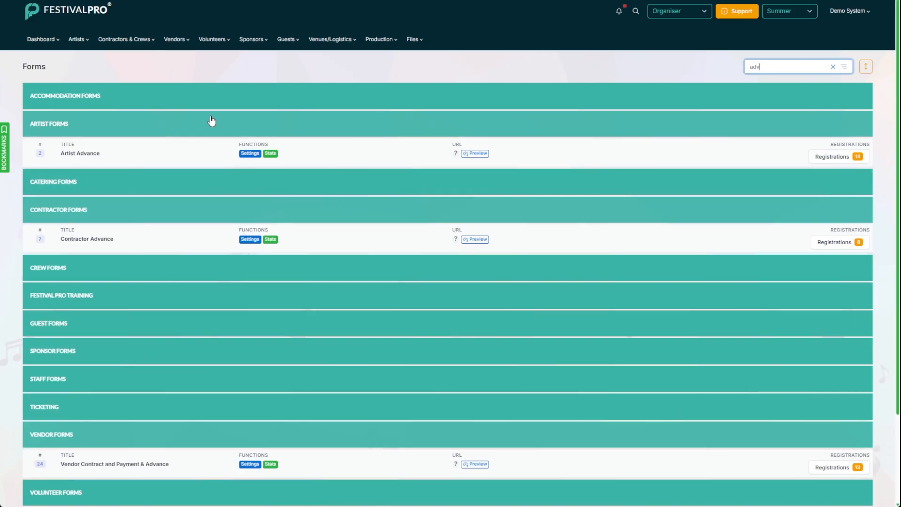
# Clear the title filter and look through the form groups from accommodation forms down to volunteer forms
pyautogui.press('BackSpace')
pyautogui.press('BackSpace')
pyautogui.press('BackSpace')
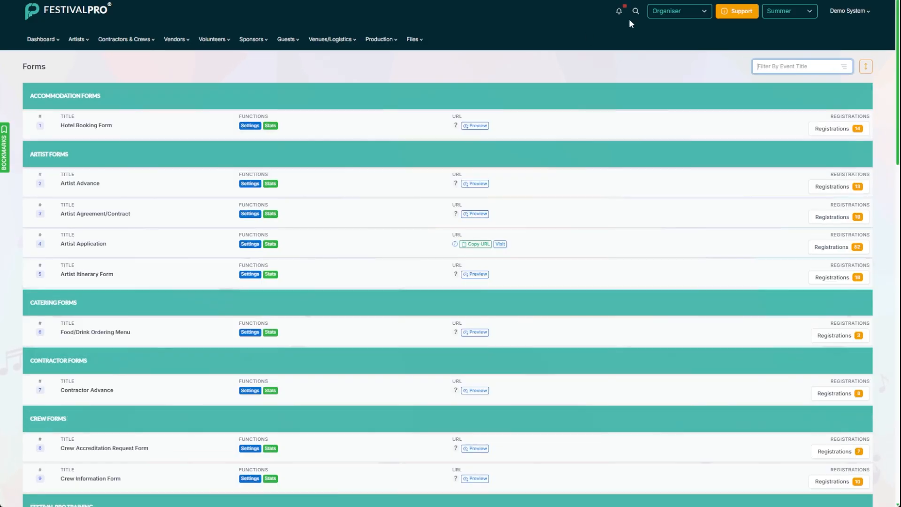
pyautogui.click(80, 93)
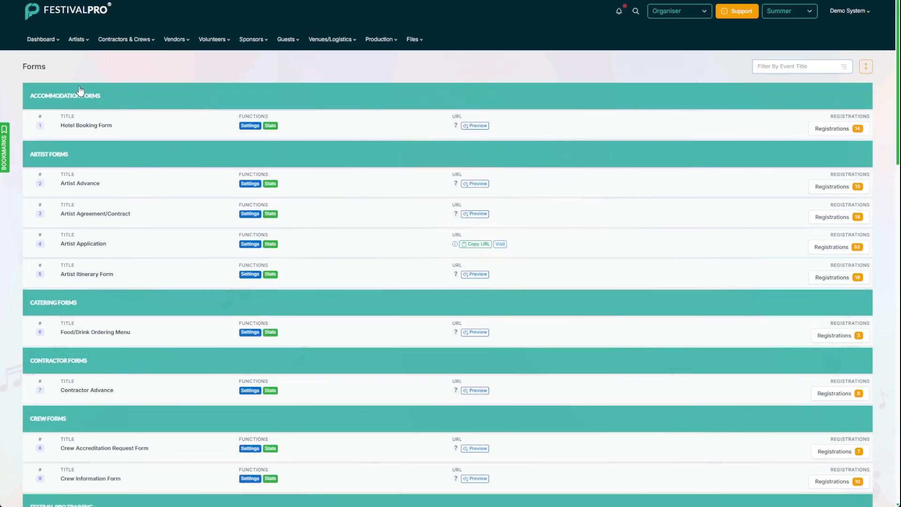
pyautogui.click(80, 94)
pyautogui.scroll(-7, 105, 162)
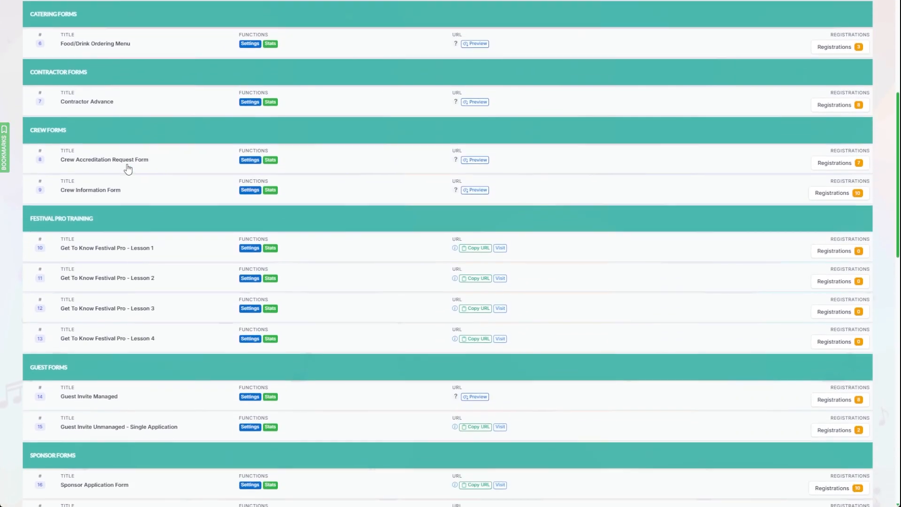
pyautogui.scroll(-4, 144, 136)
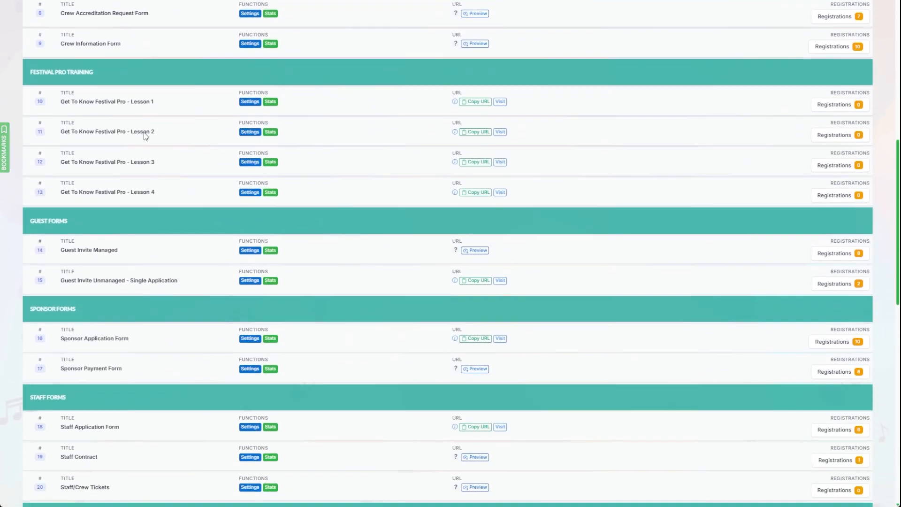
pyautogui.scroll(-5, 145, 136)
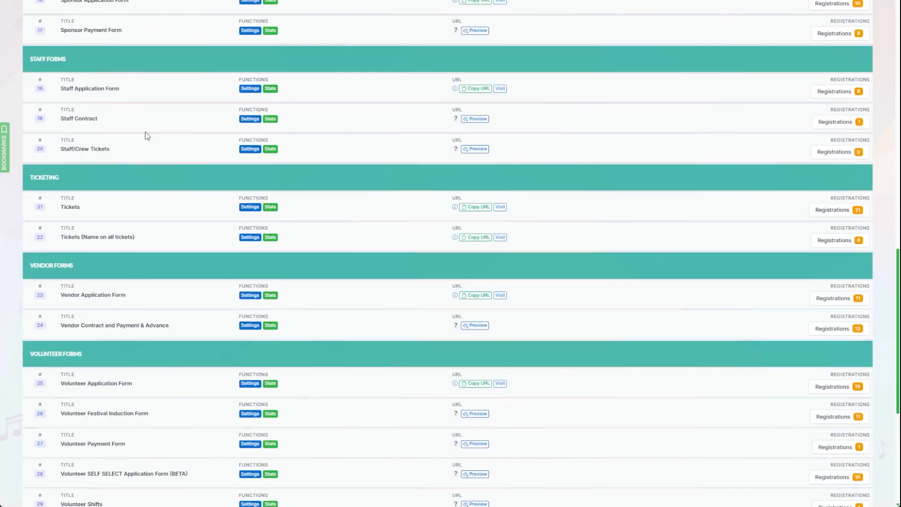
pyautogui.scroll(10, 146, 136)
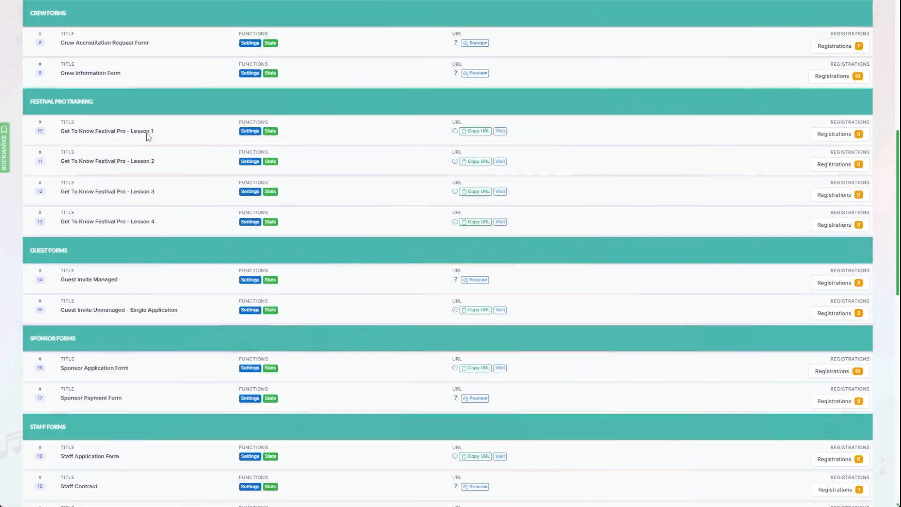
pyautogui.scroll(5, 147, 137)
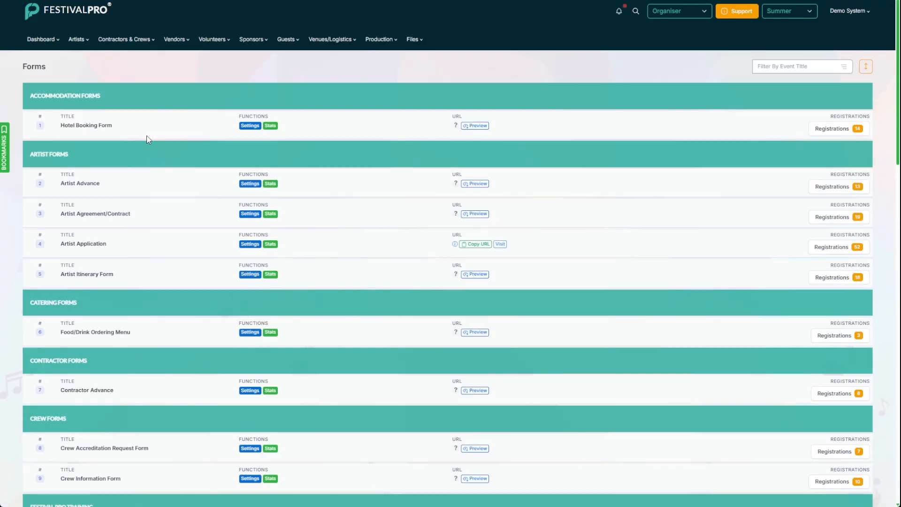
# Switch to the Config role, open its Forms list and start adding a new form
pyautogui.click(675, 37)
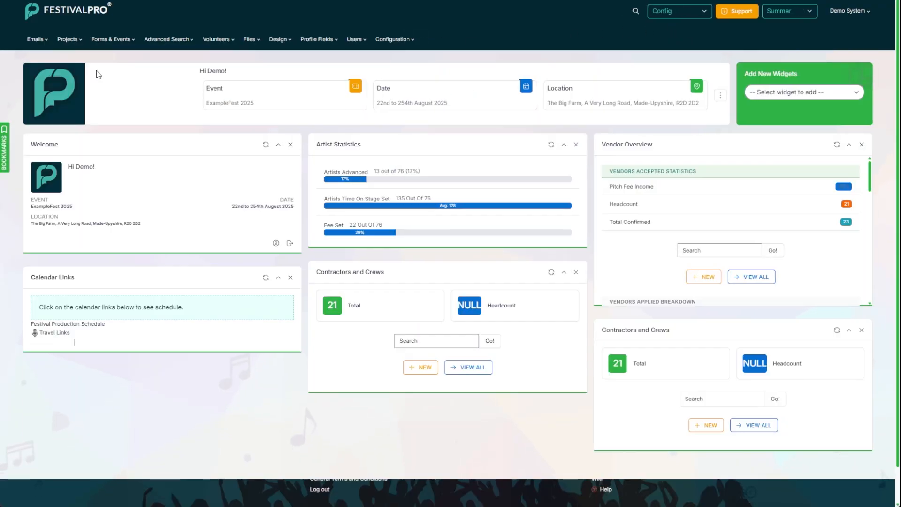
pyautogui.click(106, 40)
pyautogui.click(104, 66)
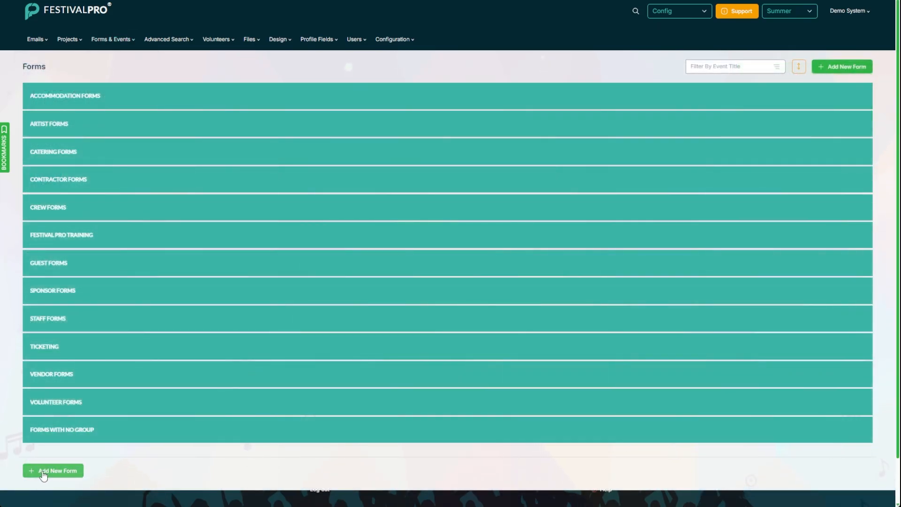
pyautogui.click(46, 473)
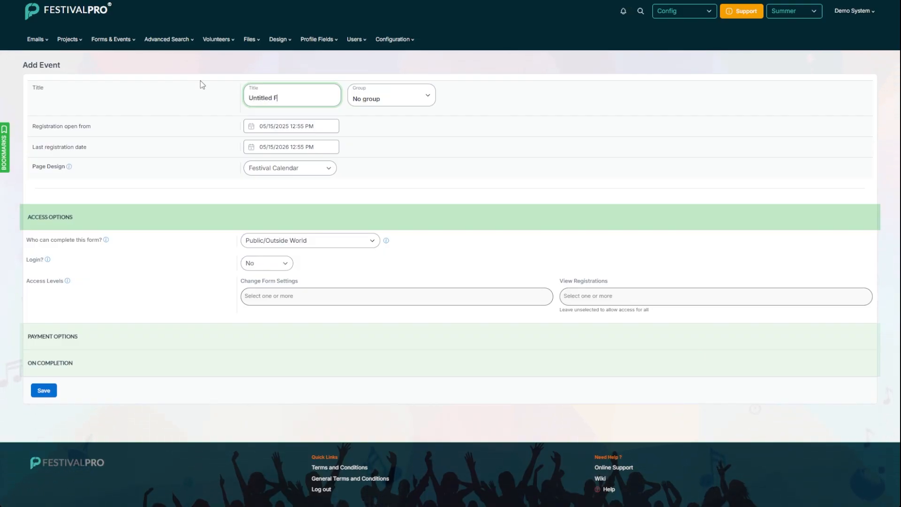
# Title the form "Untitled Form" and assign it to a new group named "Test Form Group"
pyautogui.click(384, 99)
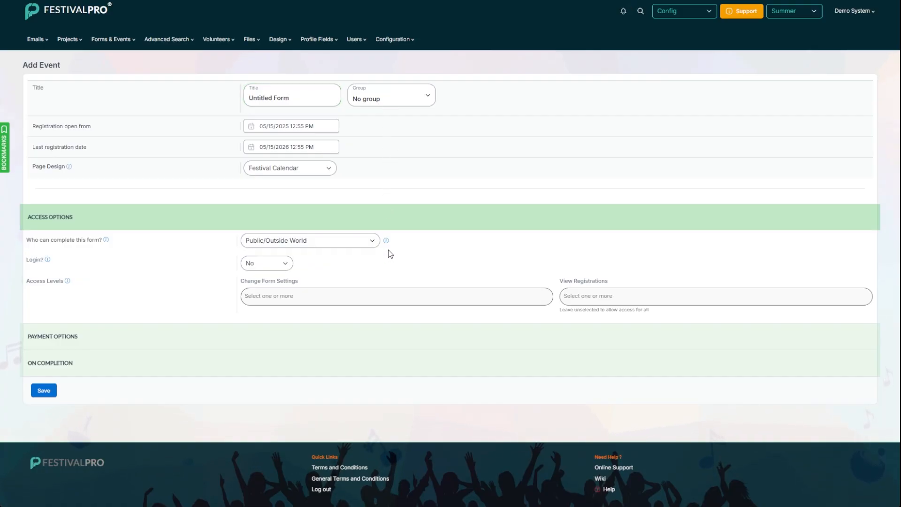
pyautogui.click(390, 126)
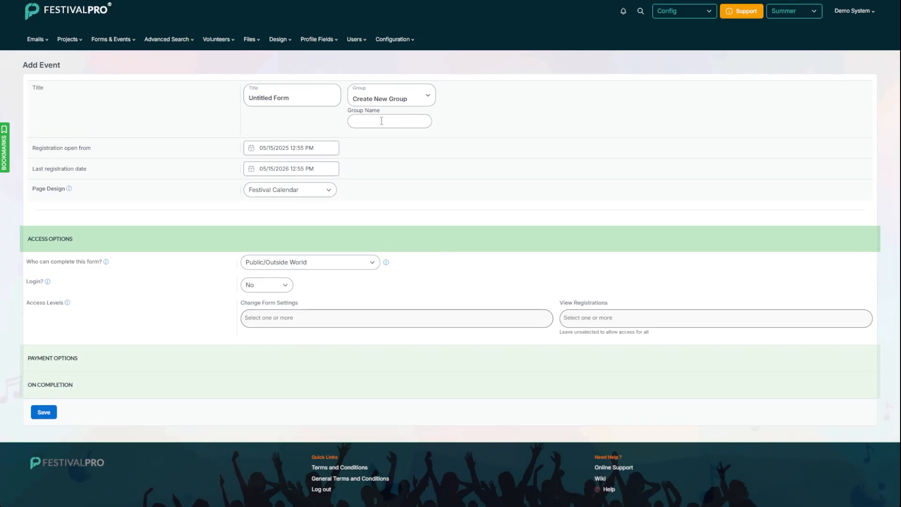
pyautogui.click(382, 121)
pyautogui.write('Tes')
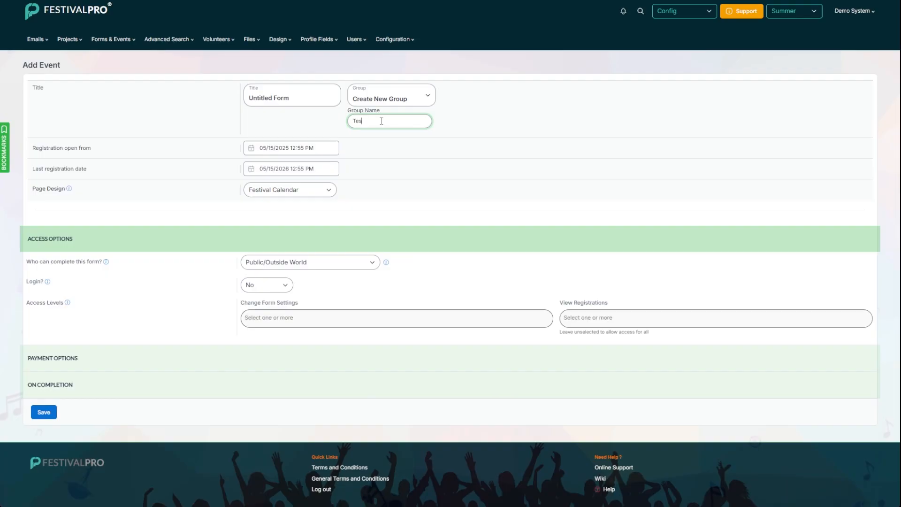
pyautogui.write('t Form Group')
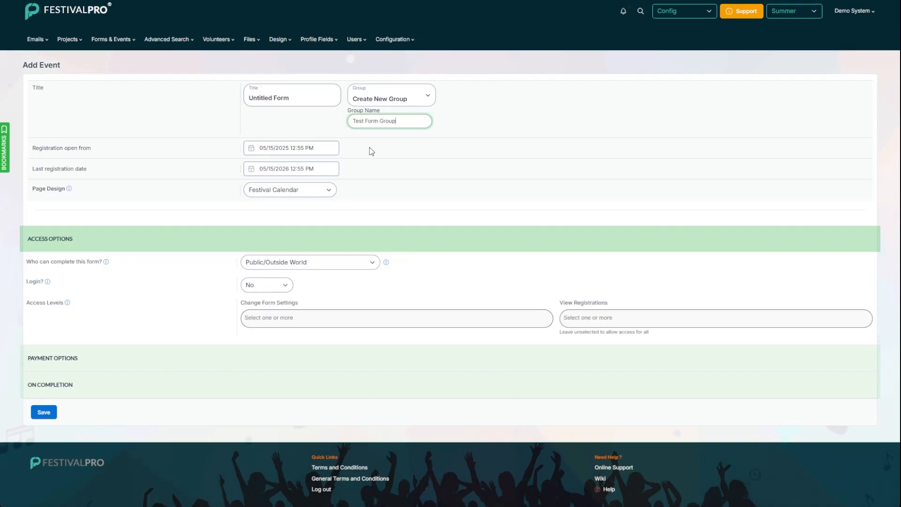
pyautogui.click(370, 146)
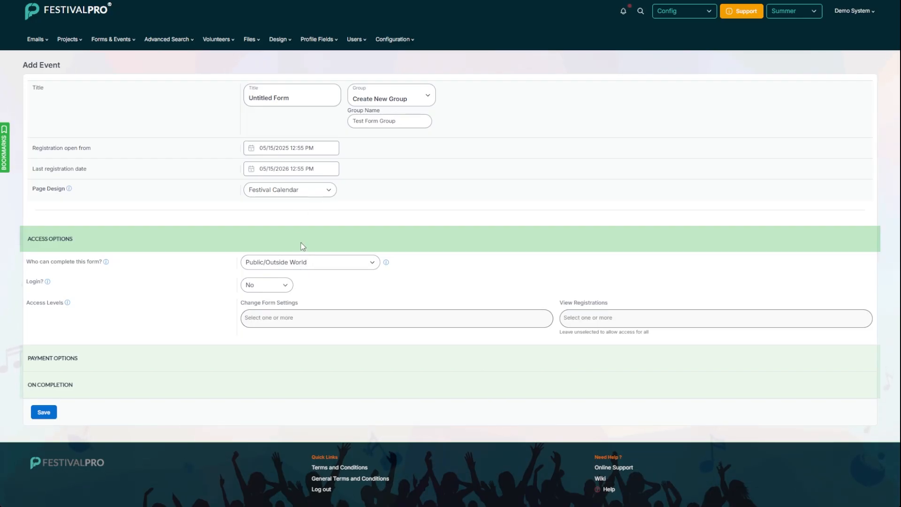
# Look at the available form design templates and return to the new form's settings
pyautogui.click(277, 40)
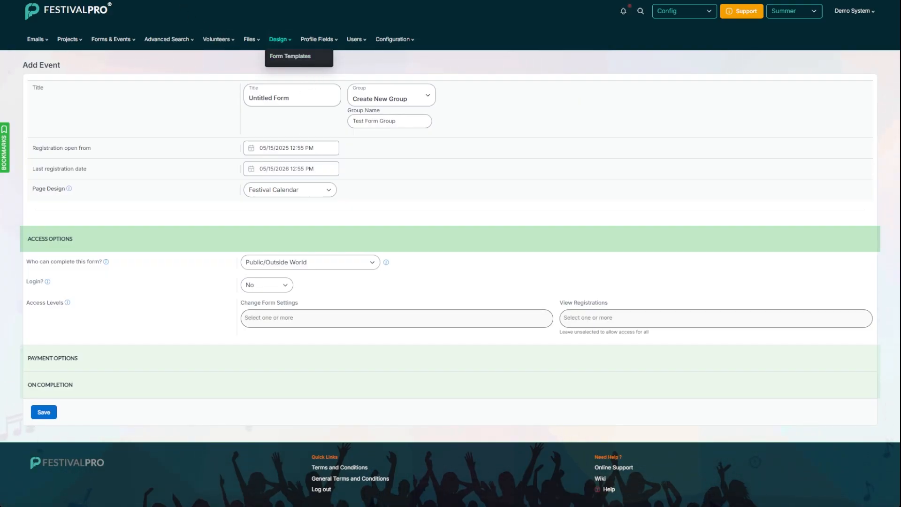
pyautogui.click(291, 56)
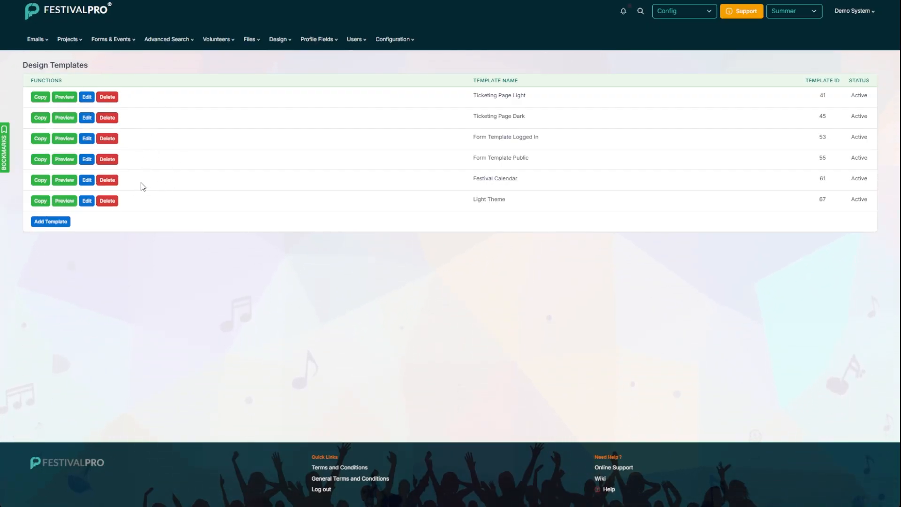
pyautogui.click(29, 1)
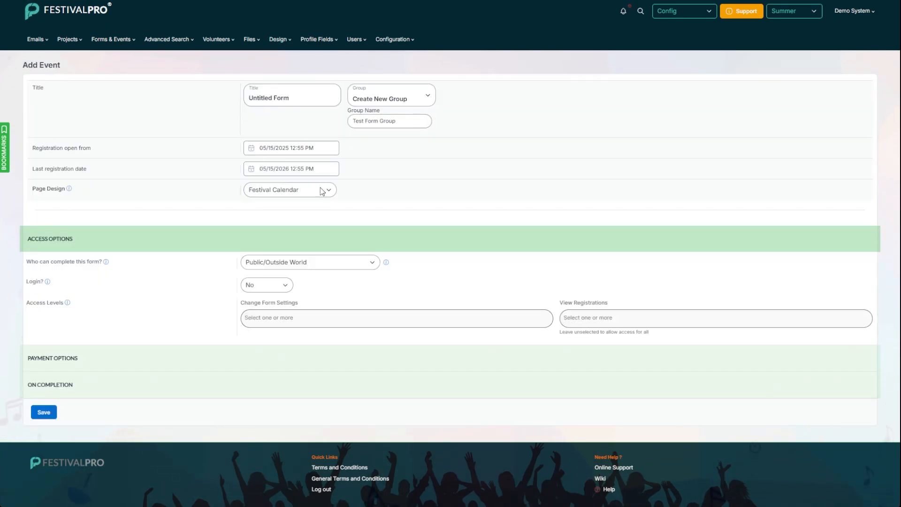
# Set the page design to Form Template Logged In and allow completion through Auto Login (Single form per Organisation)
pyautogui.click(307, 228)
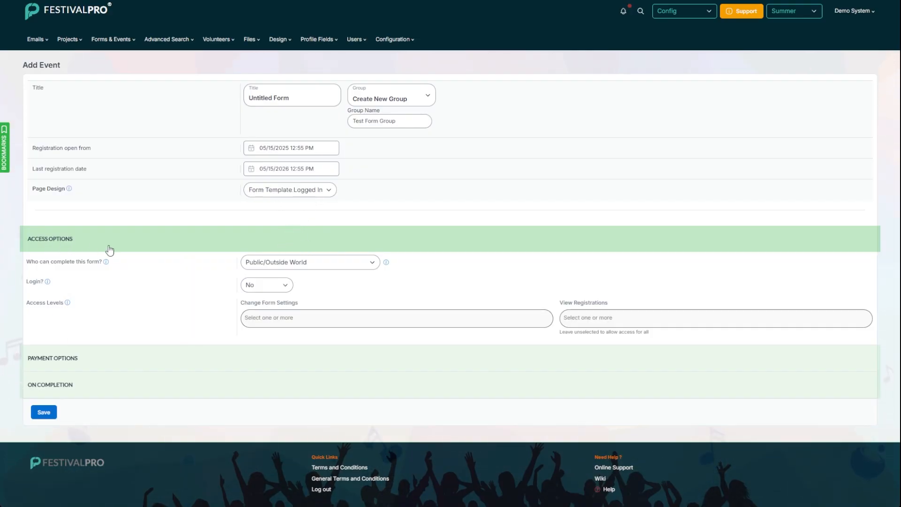
pyautogui.moveTo(105, 262)
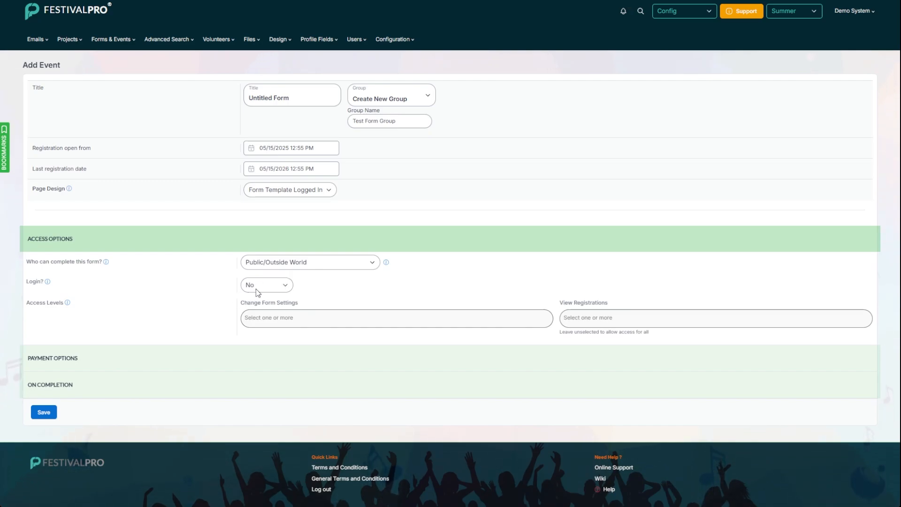
pyautogui.moveTo(216, 285)
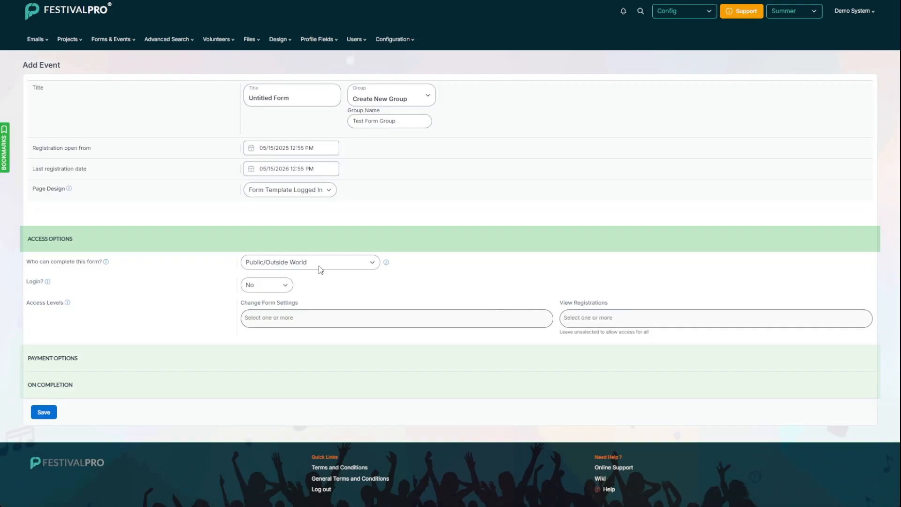
pyautogui.click(328, 298)
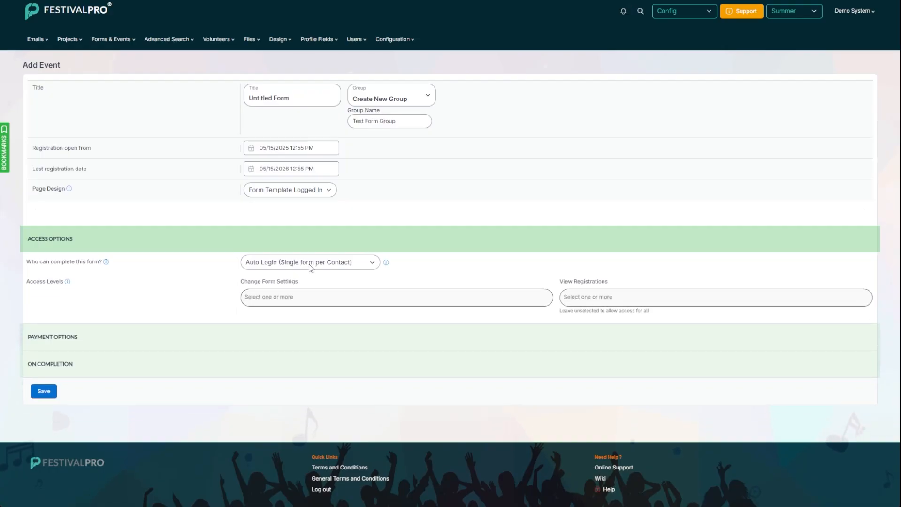
pyautogui.click(322, 290)
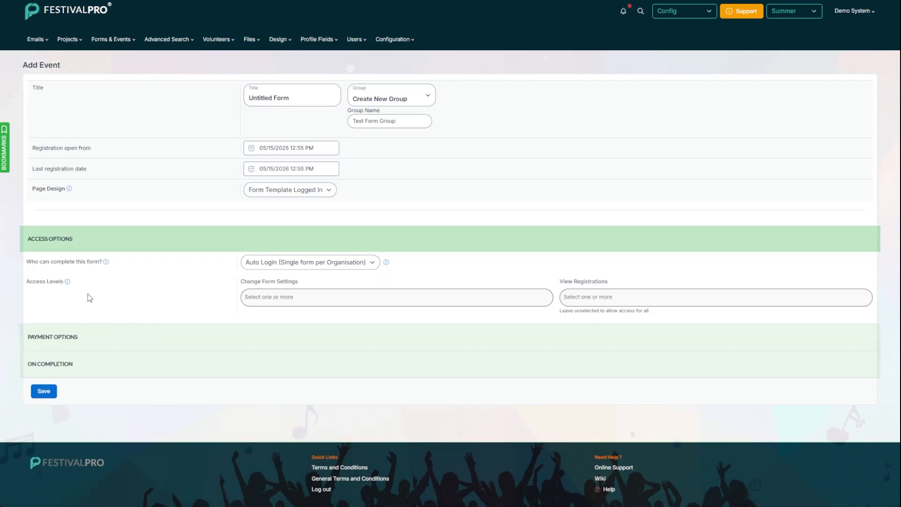
# Grant the Organiser and Config access levels permission to change the form settings
pyautogui.click(287, 297)
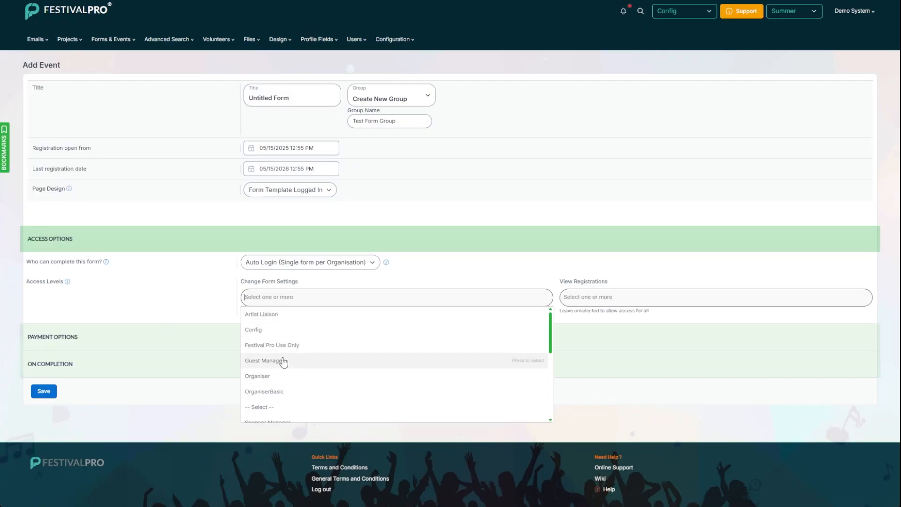
pyautogui.scroll(-1, 283, 336)
pyautogui.click(283, 330)
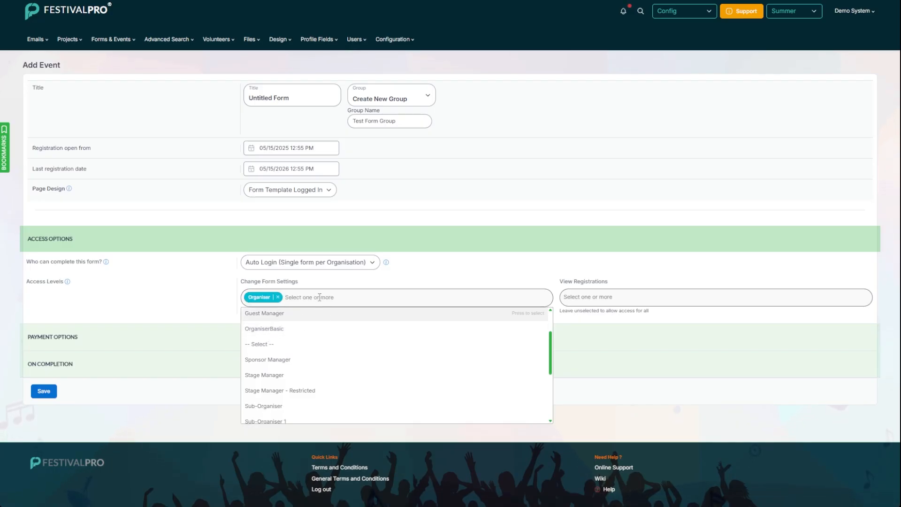
pyautogui.scroll(3, 295, 321)
pyautogui.click(291, 330)
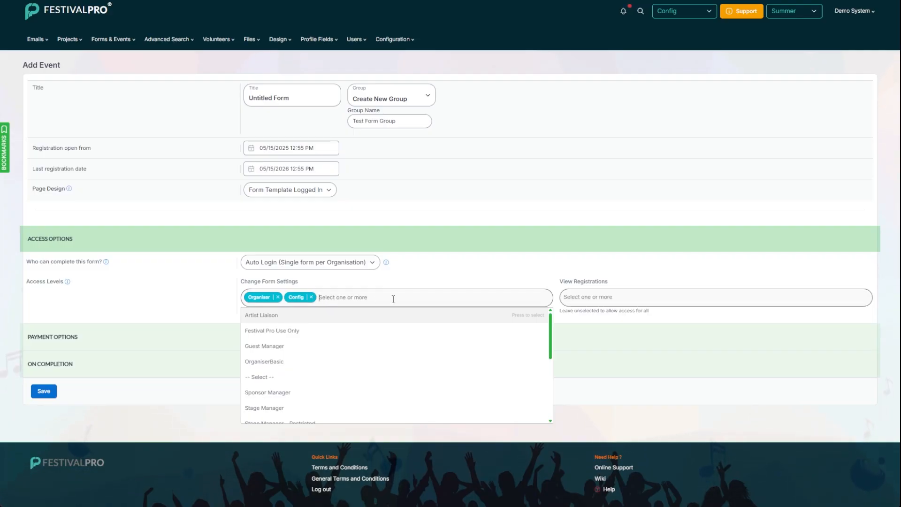
# Grant the Artist Liaison access level permission to view the form's registrations
pyautogui.click(621, 294)
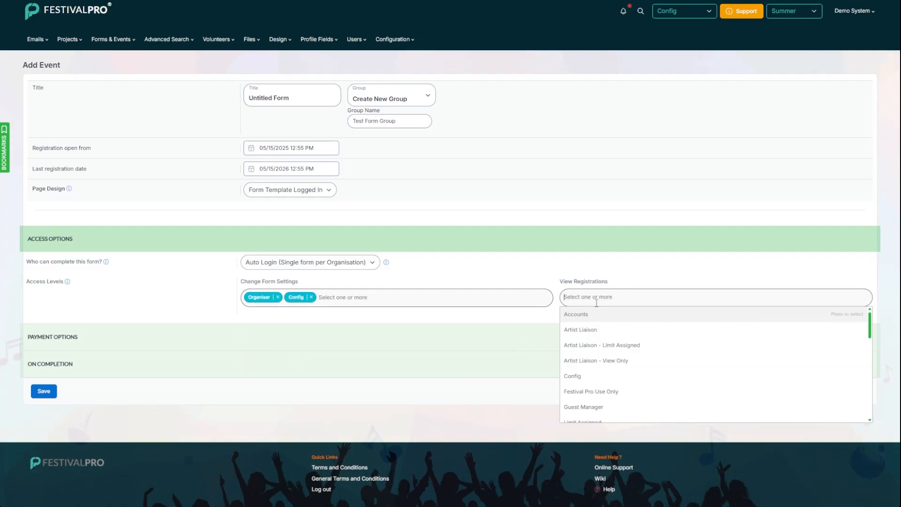
pyautogui.click(584, 329)
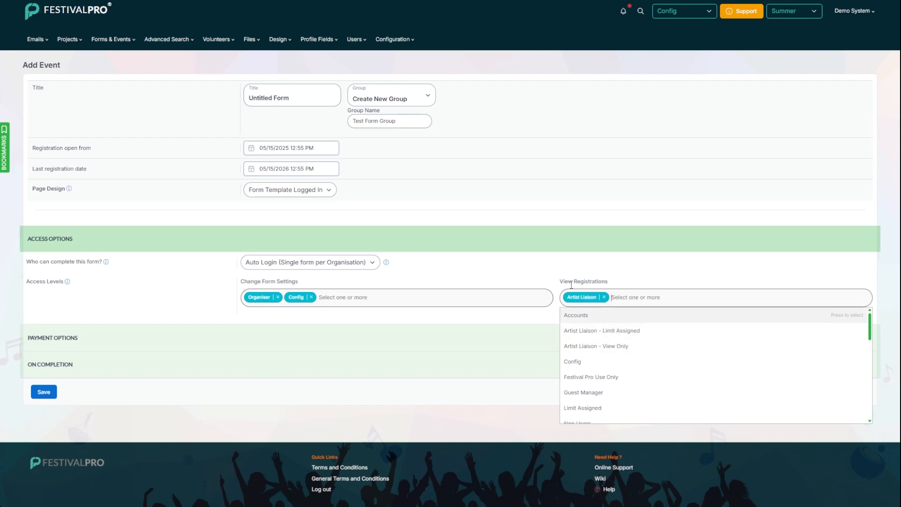
pyautogui.click(464, 282)
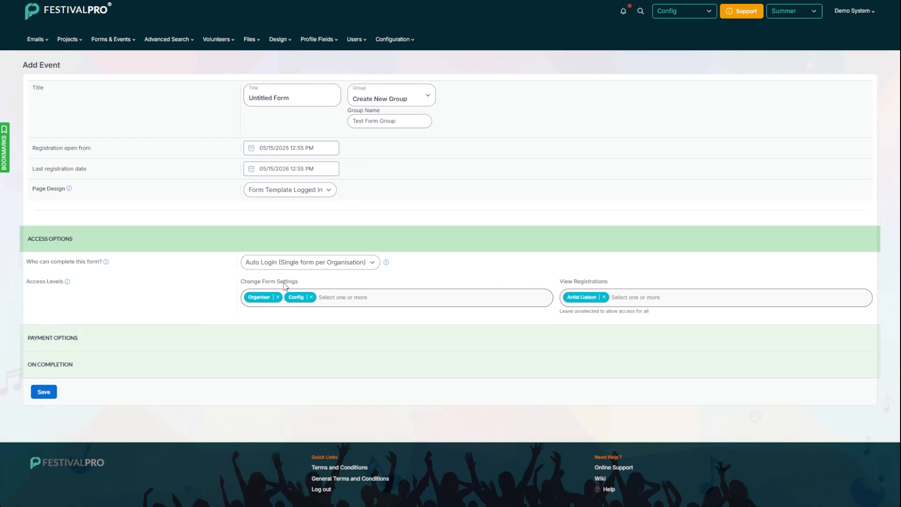
# Expand the form's payment options and enable taking payments
pyautogui.click(145, 340)
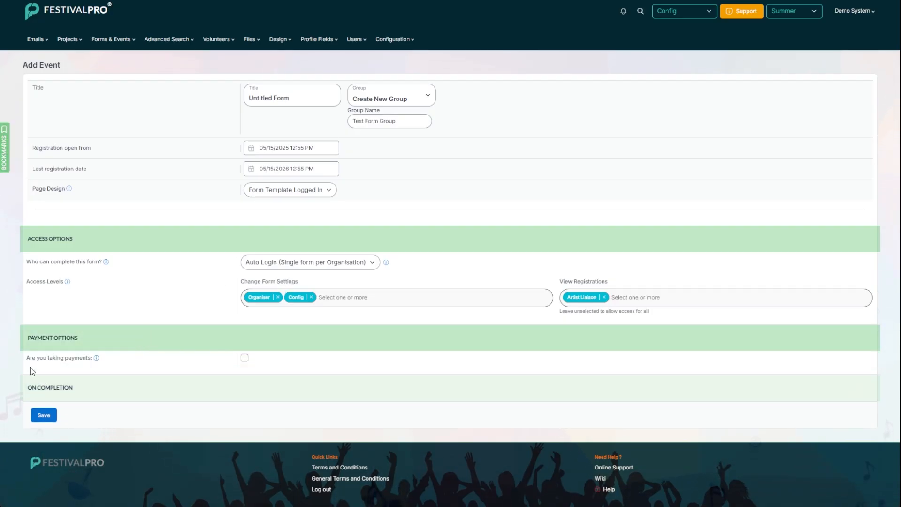
pyautogui.click(245, 358)
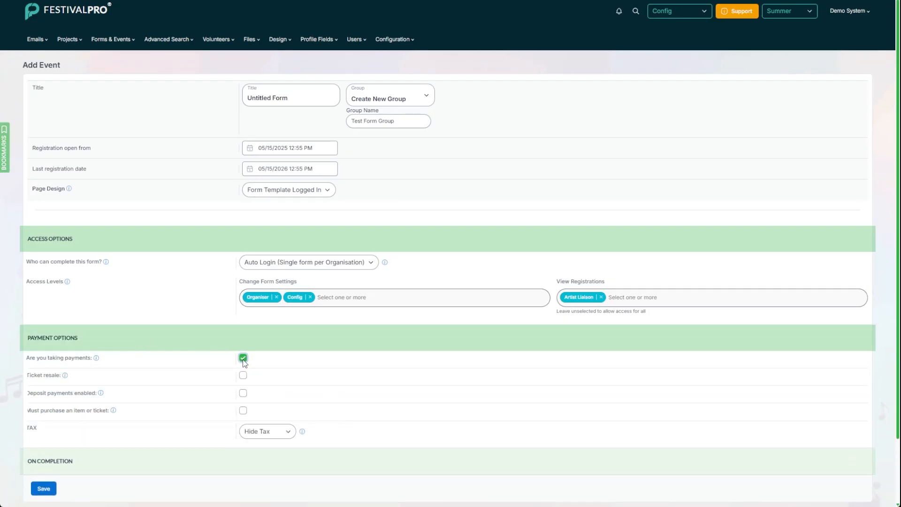
# Try the No and Optional choices for Payment taken, ending on Yes
pyautogui.scroll(-3, 254, 359)
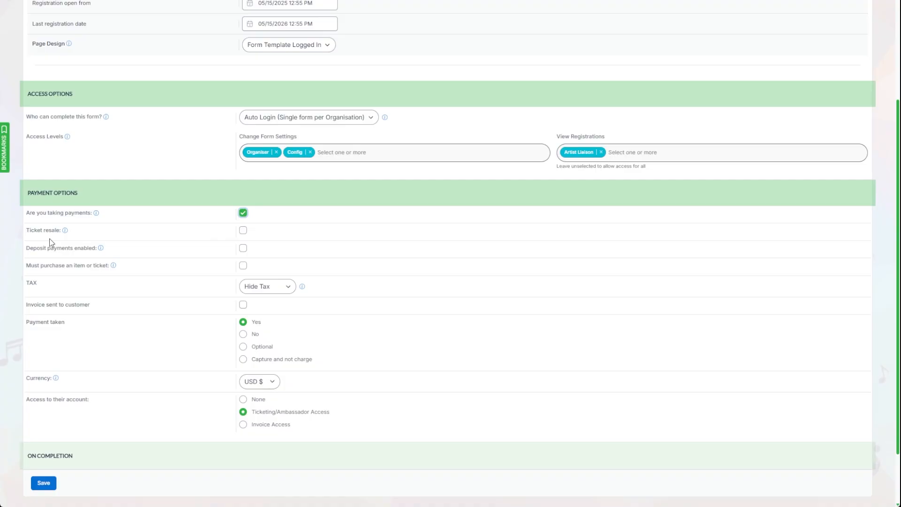
pyautogui.moveTo(59, 232)
pyautogui.scroll(-2, 260, 269)
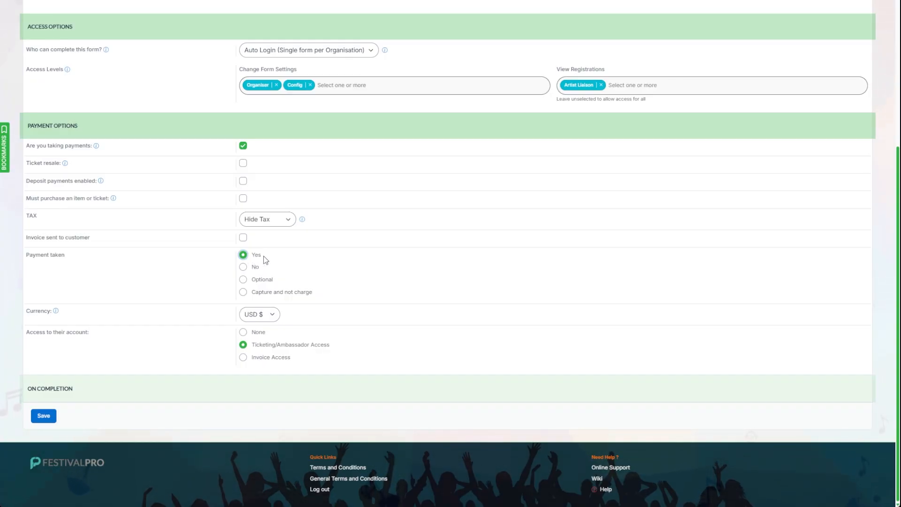
pyautogui.click(243, 266)
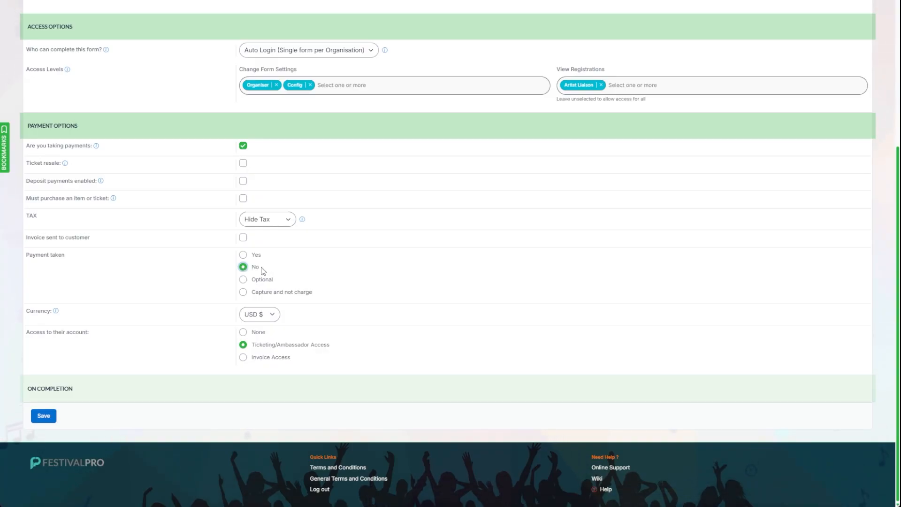
pyautogui.click(244, 279)
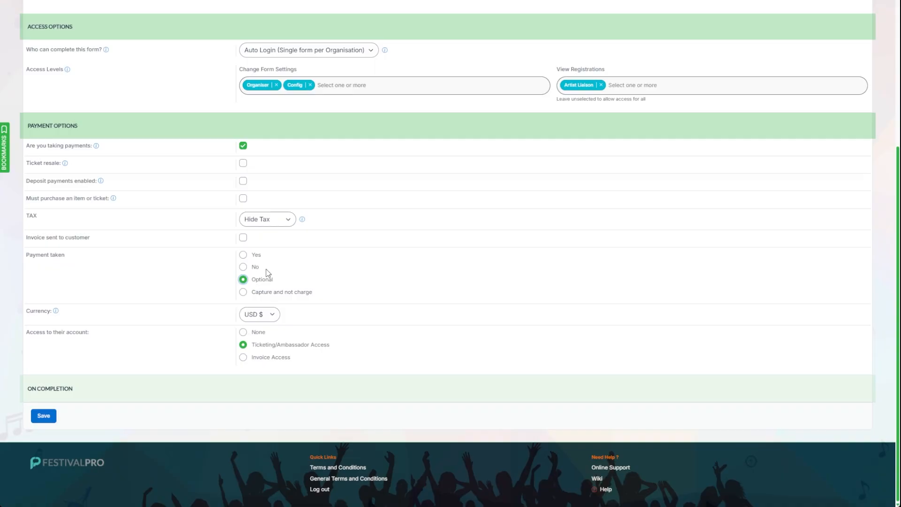
pyautogui.click(244, 256)
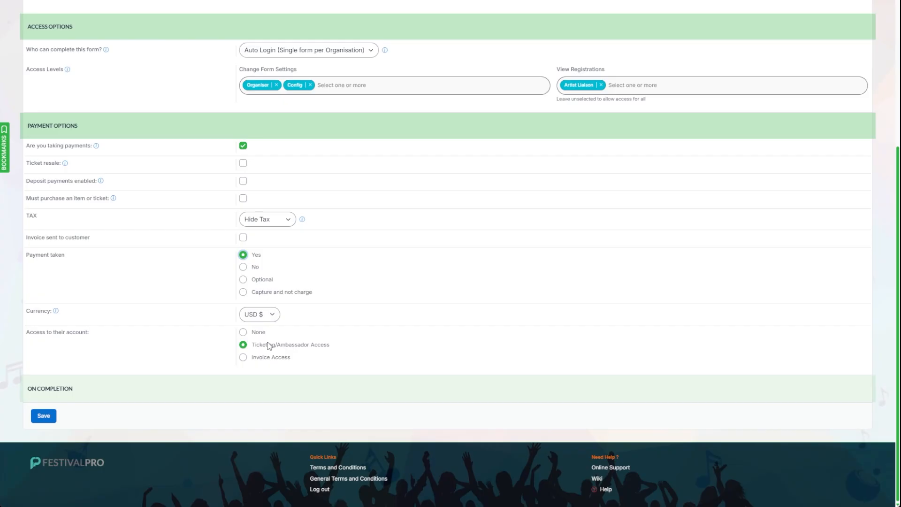
# Set the payment option for access to their account to None
pyautogui.click(244, 333)
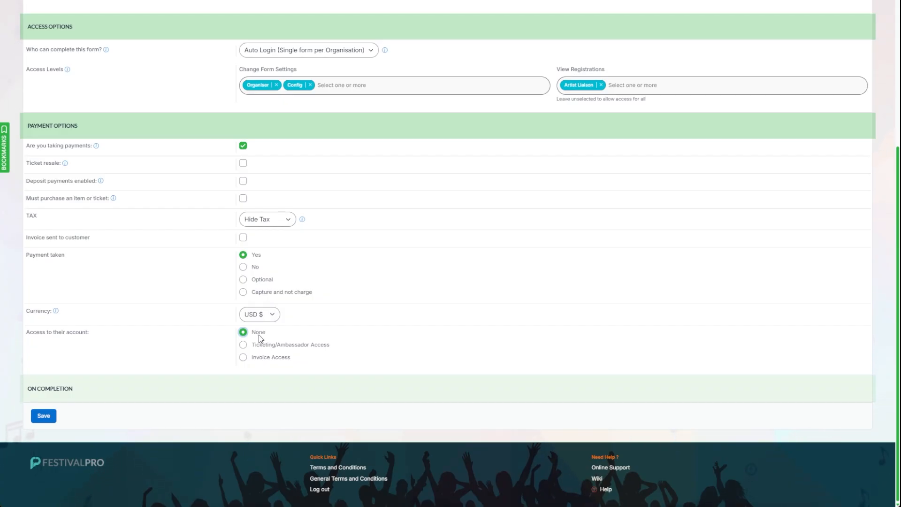
pyautogui.click(242, 358)
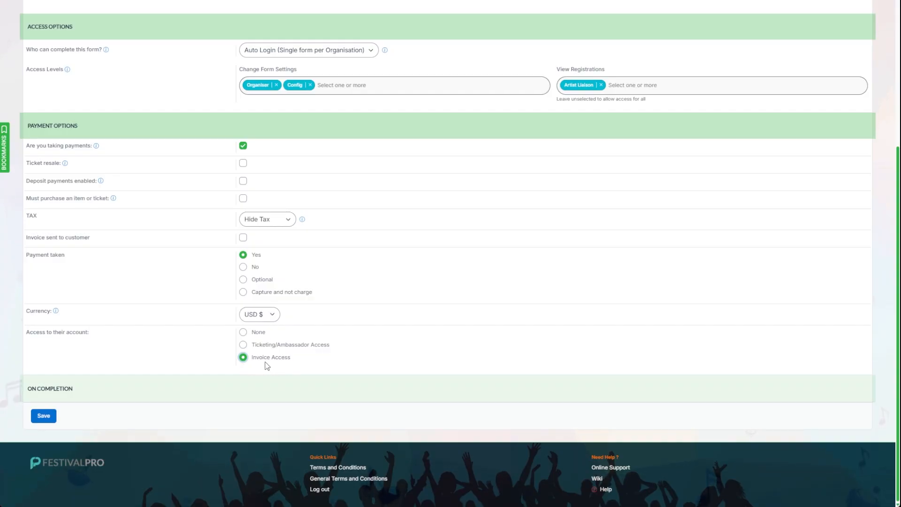
pyautogui.click(243, 332)
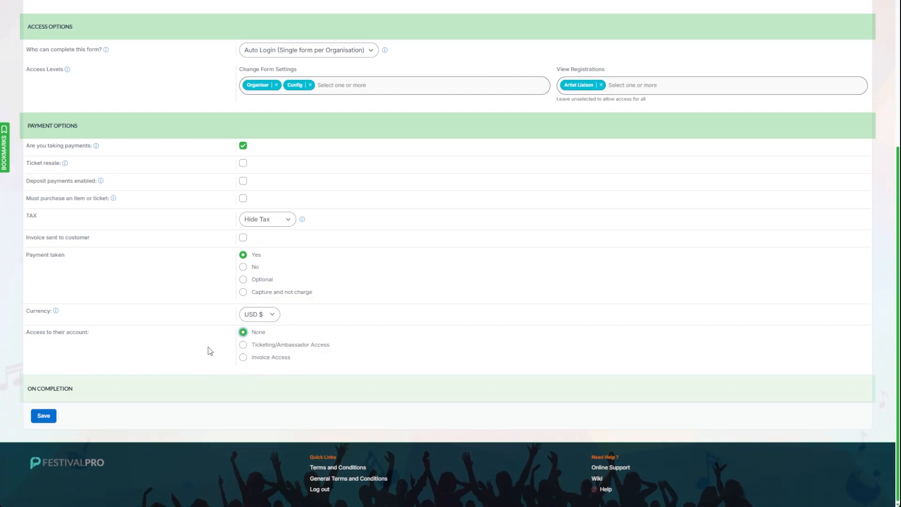
# Expand the form's On Completion options
pyautogui.click(120, 387)
pyautogui.scroll(-2, 142, 353)
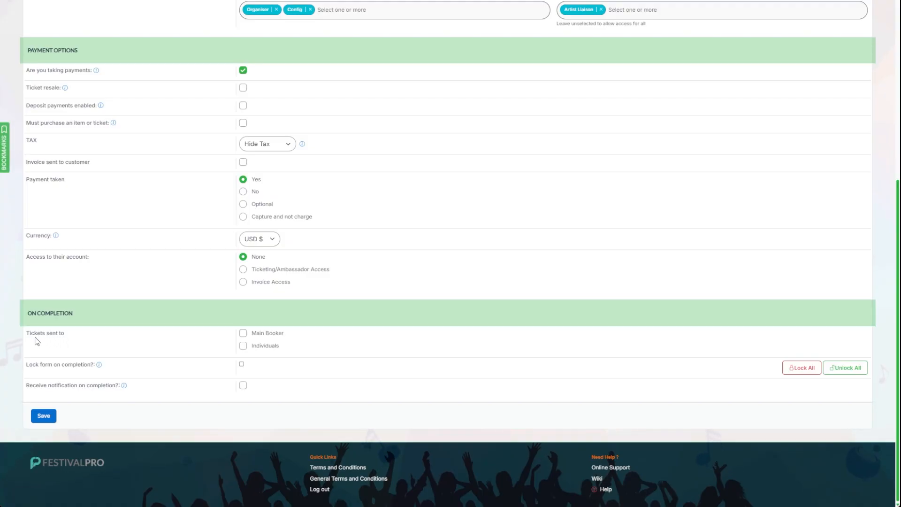
# Try sending tickets to Main Booker and Individuals and locking the form on completion, clearing each option again
pyautogui.click(244, 336)
pyautogui.click(243, 348)
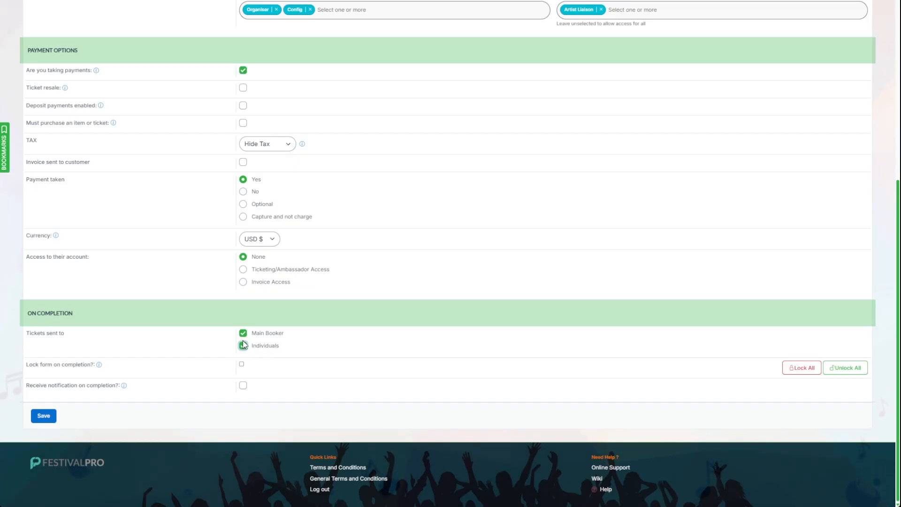
pyautogui.click(243, 334)
pyautogui.click(244, 346)
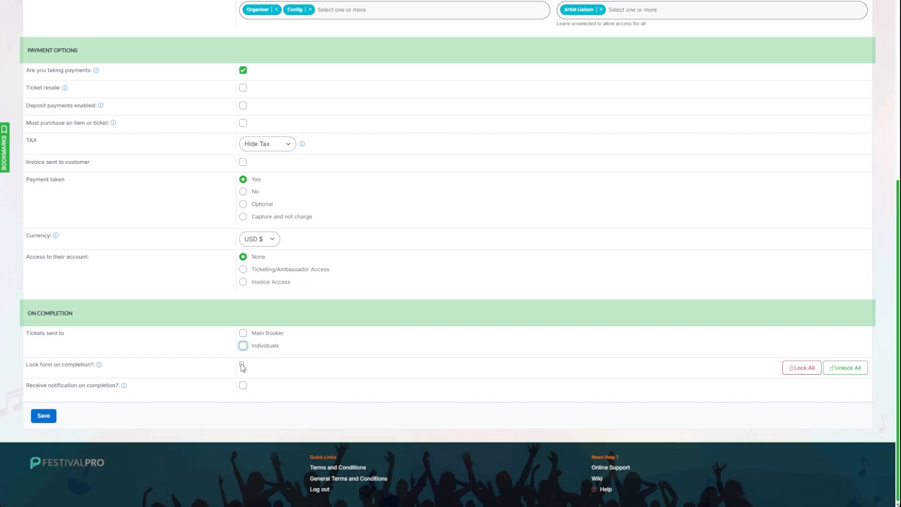
pyautogui.click(242, 366)
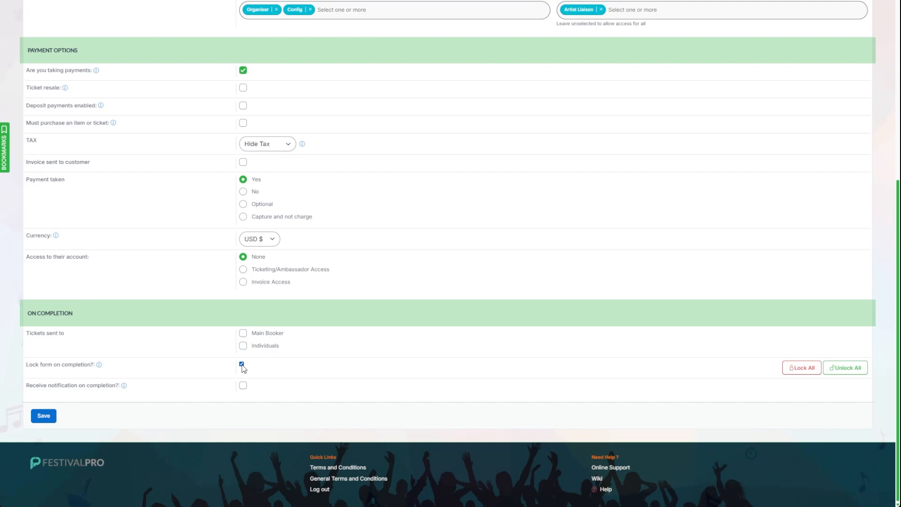
pyautogui.click(243, 365)
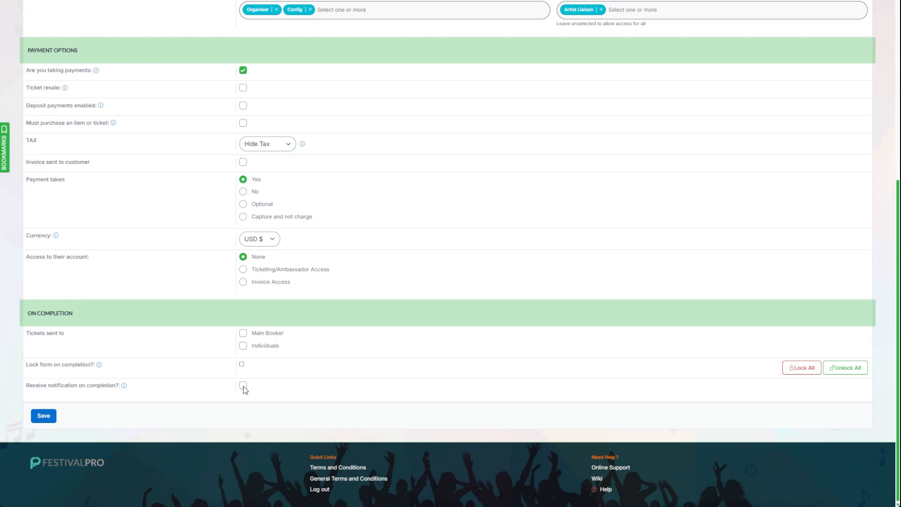
# Enable receiving a notification on completion and save the new form
pyautogui.click(243, 386)
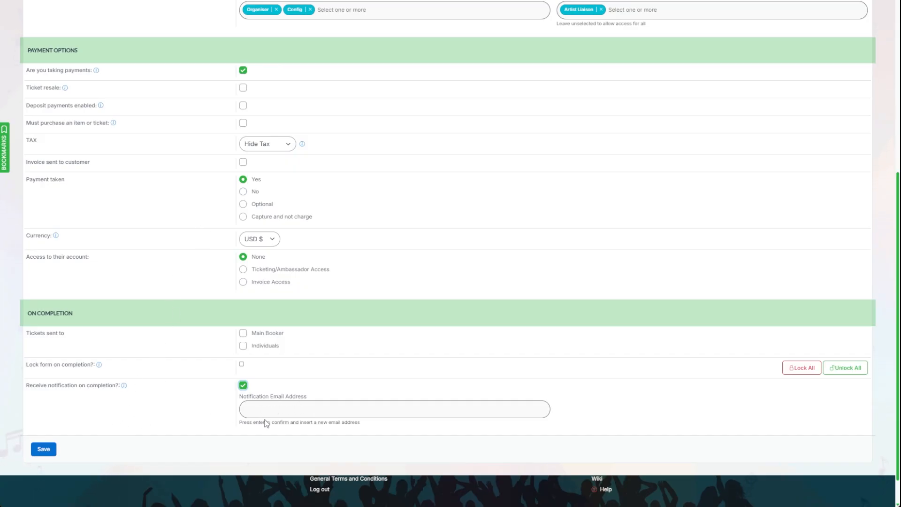
pyautogui.moveTo(99, 365)
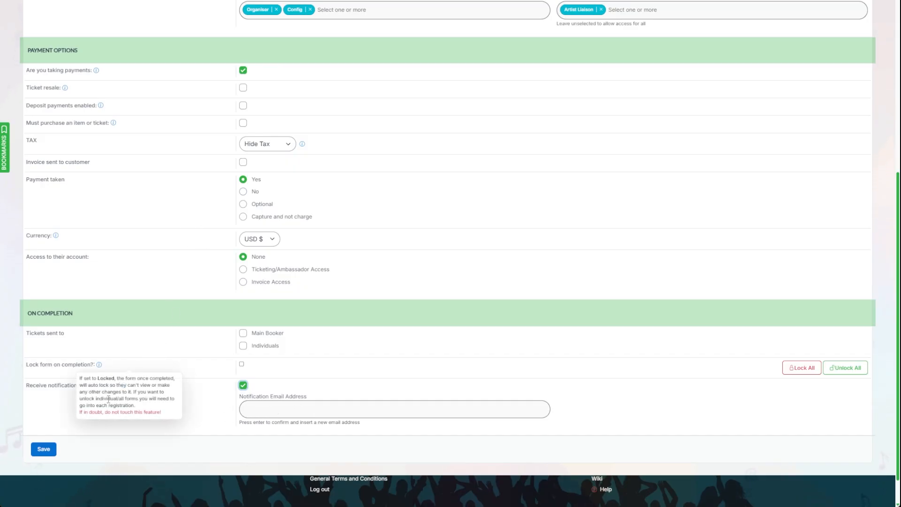
pyautogui.click(44, 450)
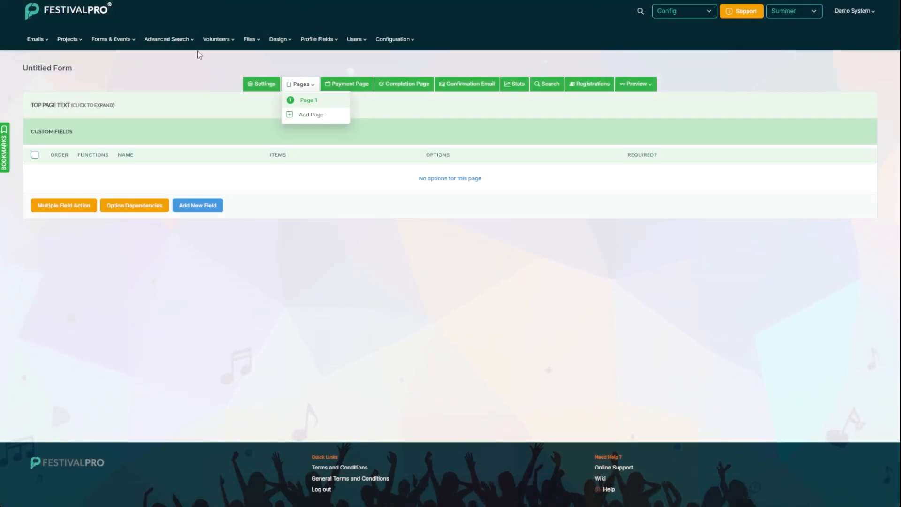
# Preview page 1 of the form and examine its admin-only option for not sending the confirmation email
pyautogui.click(199, 63)
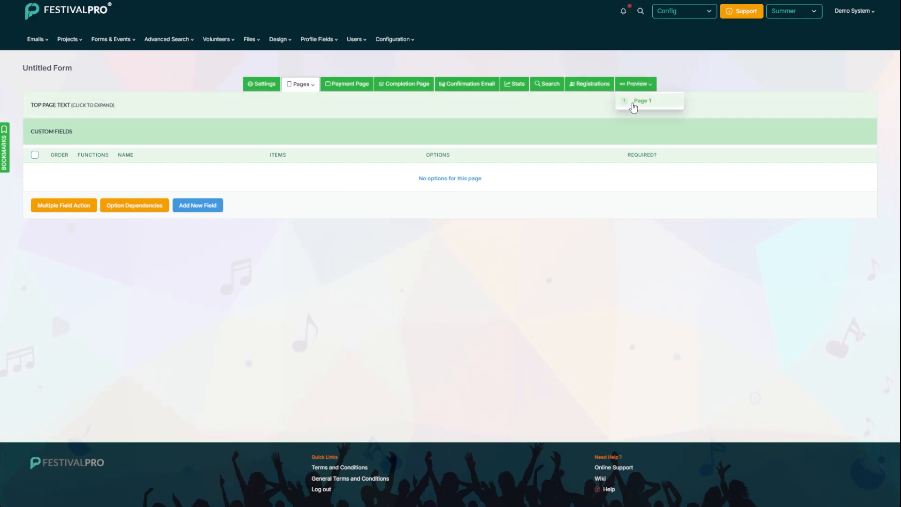
pyautogui.click(263, 0)
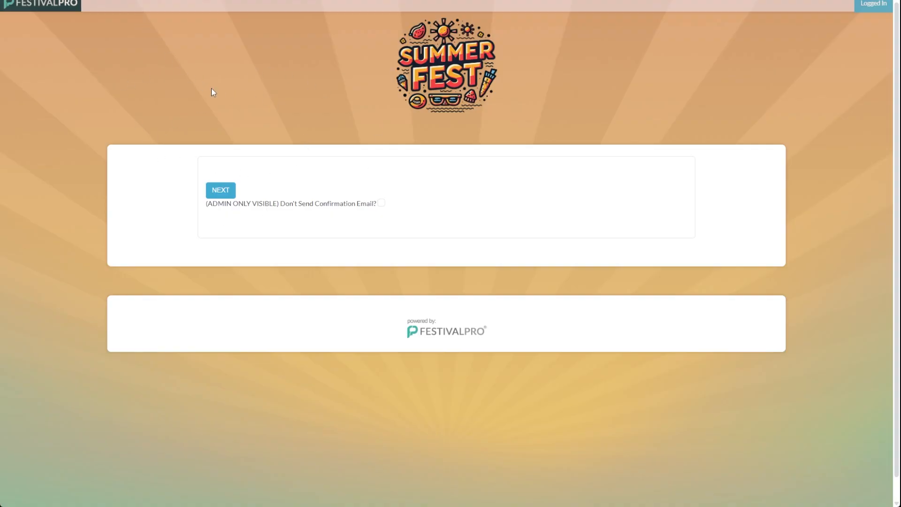
pyautogui.moveTo(206, 204); pyautogui.dragTo(277, 205)
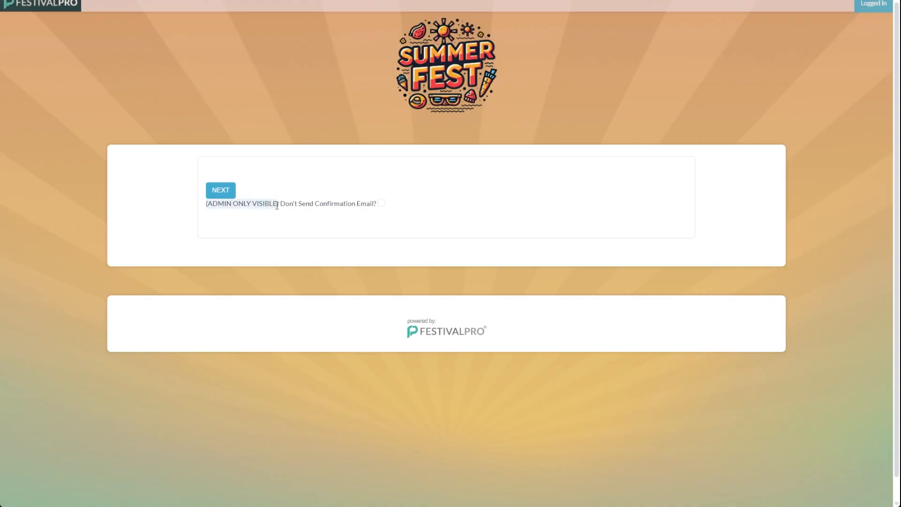
pyautogui.tripleClick(277, 205)
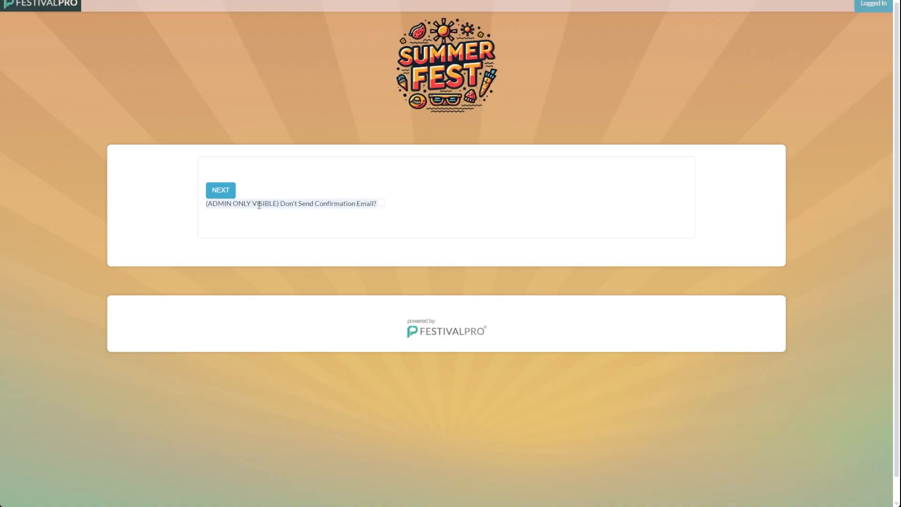
pyautogui.click(382, 204)
pyautogui.click(382, 204)
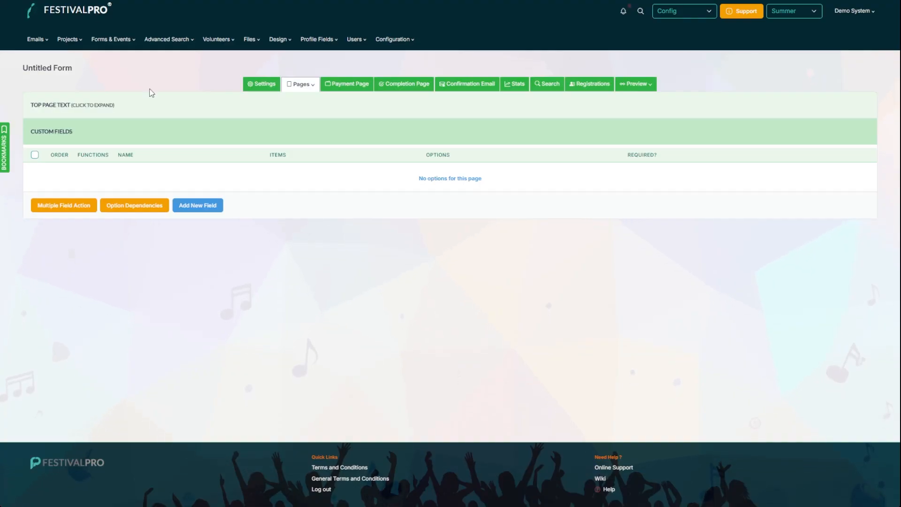
# Expand the top page text section of page 1 and insert a Lorem ipsum placeholder paragraph as its text
pyautogui.click(121, 109)
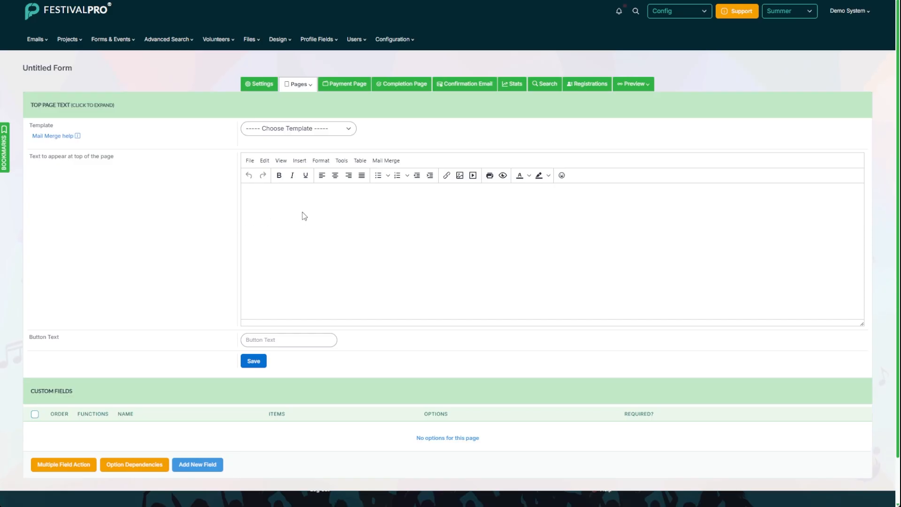
pyautogui.click(304, 215)
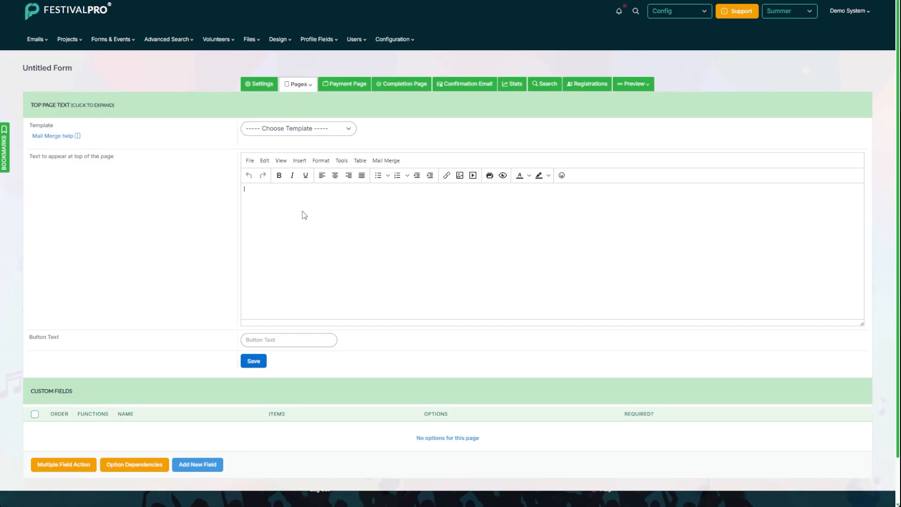
pyautogui.write('Lorem ipsum dolor sit amet, consectetur adipiscing elit. Nunc sagittis sagittis erat id sagittis. Vestibulum vel elementum orci, at luctus nisi. Nunc efficitur malesuada nunc in ultricies. Nulla fringilla condimentum nisi eu pulvinar. Class aptent taciti sociosqu ad litora torquent per conubia nostra, per inceptos himenaeos. Phasellus erat mi, pulvinar sit amet malesuada a, vestibulum sed sapien. Donec sapien sapien, iaculis a risus nec, pharetra laoreet lorem. Duis fringilla cursus arcu, ut scelerisque diam suscipit nec. Nullam cursus et libero vel feugiat. Integer et fringilla lacus. Aliquam quis semper ipsum. Ut non purus nulla. Pellentesque habitant morbi tristique senectus et netus et malesuada fames ac turpis egestas. Etiam tincidunt orci nec sem tristique cursus. Quisque a lorem efficitur, pharetra libero at, tincidunt velit. Fusce a odio sit amet erat laoreet tempor')
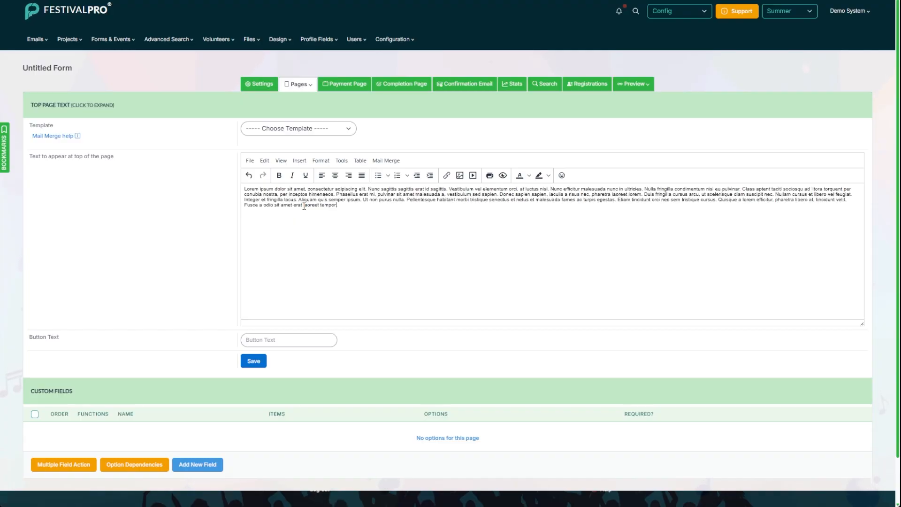
pyautogui.moveTo(244, 189); pyautogui.dragTo(343, 188)
pyautogui.click(321, 160)
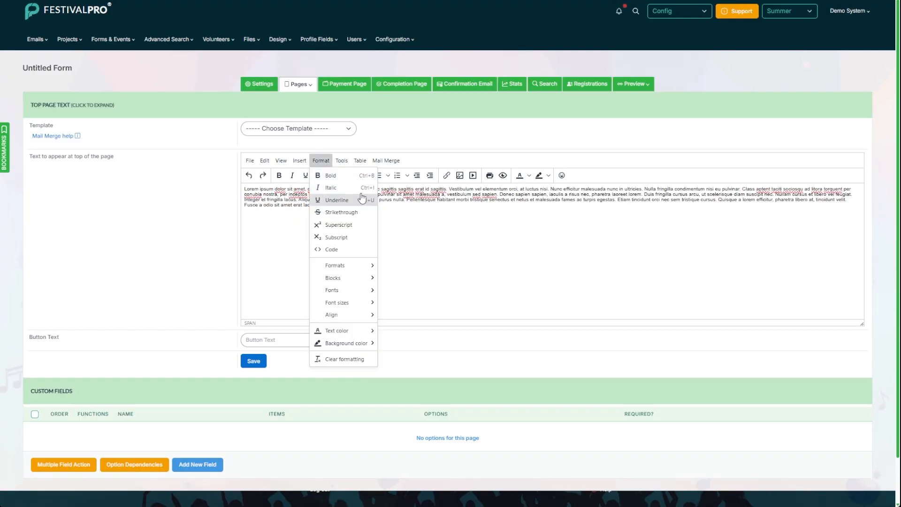
pyautogui.moveTo(346, 266)
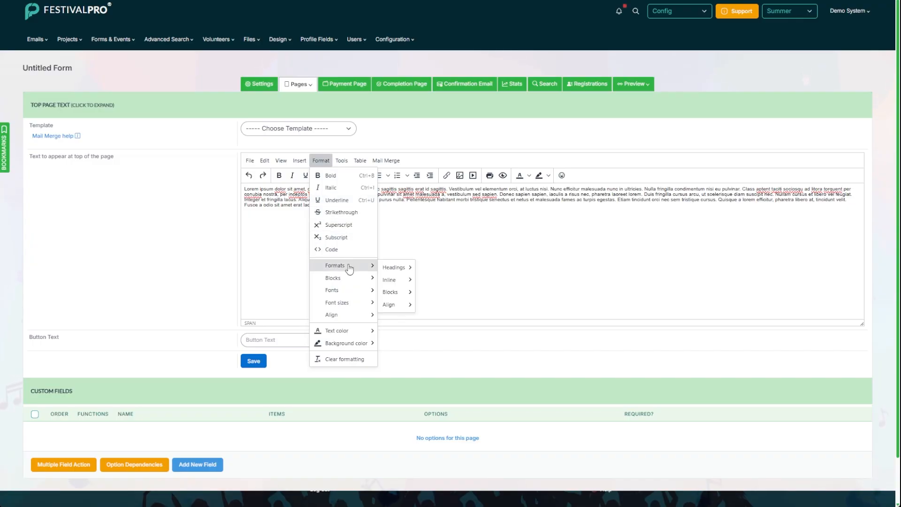
pyautogui.moveTo(397, 268)
pyautogui.click(277, 199)
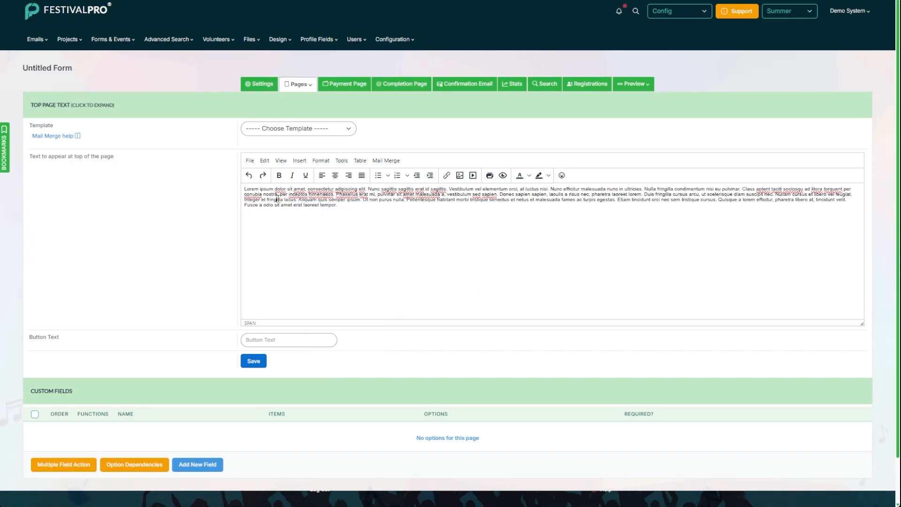
pyautogui.click(356, 207)
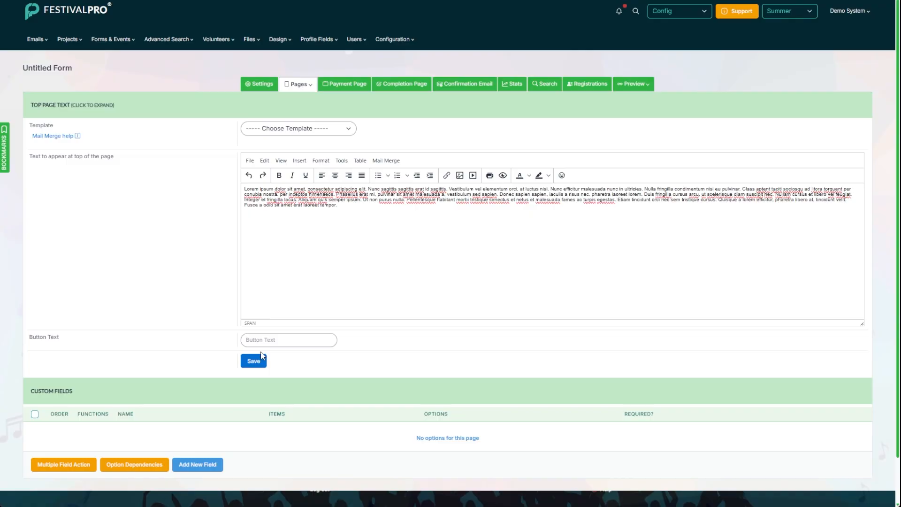
# Set the page's button text to NEXT and save the top page text settings
pyautogui.click(285, 341)
pyautogui.write('NEXT')
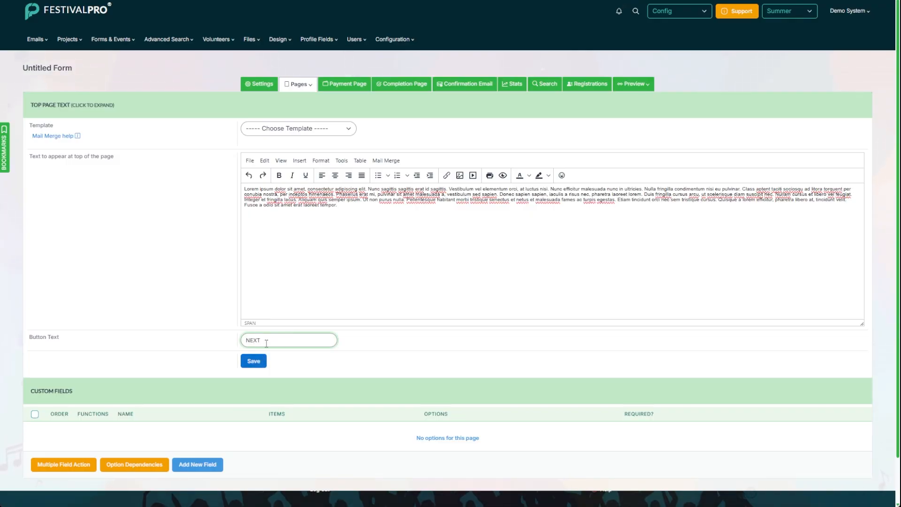
pyautogui.click(254, 361)
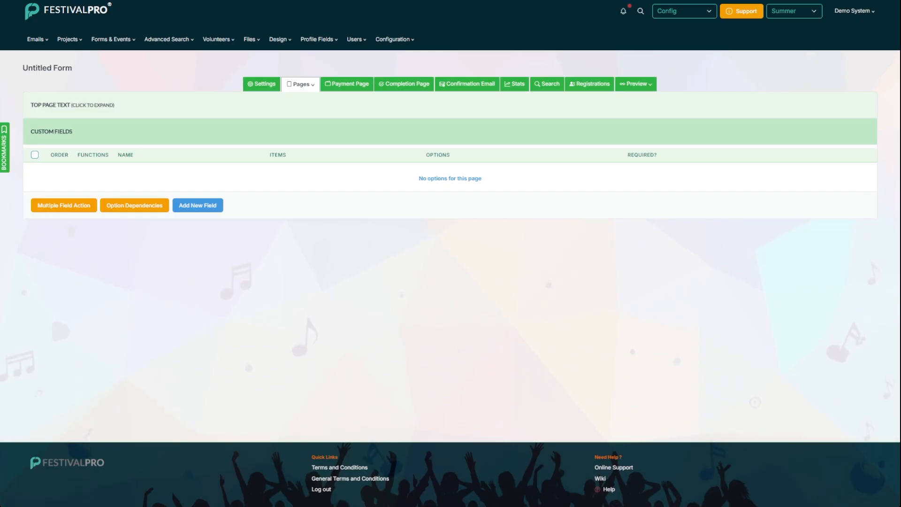
# Reopen the top page text and insert the Contact Name mail merge field below the placeholder paragraph
pyautogui.click(150, 105)
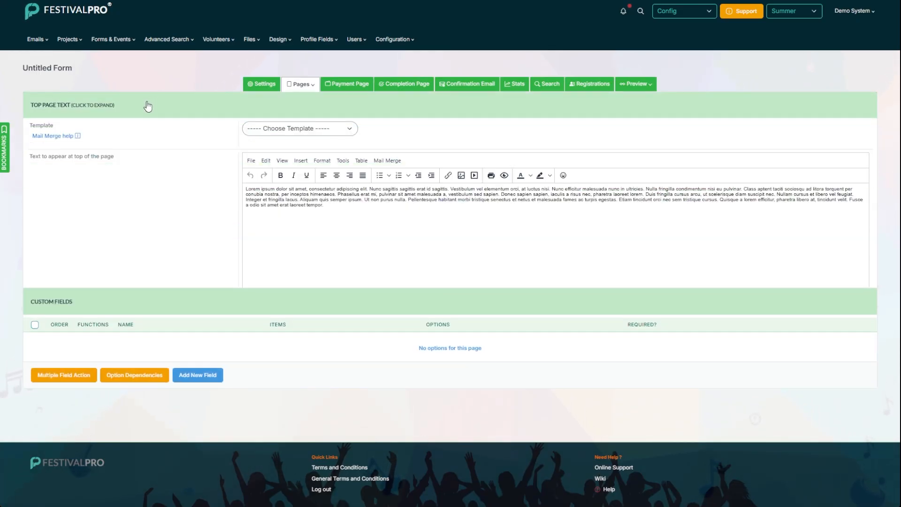
pyautogui.click(352, 208)
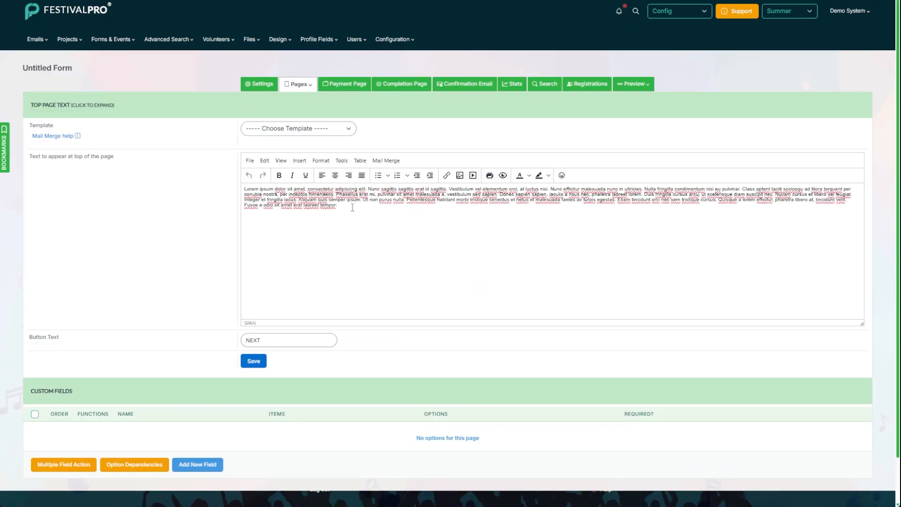
pyautogui.click(386, 163)
pyautogui.moveTo(433, 193)
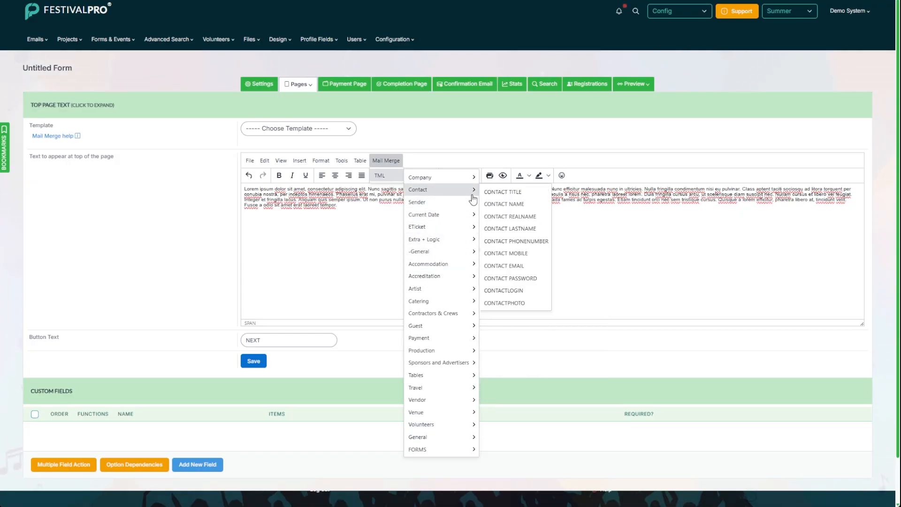
pyautogui.click(514, 205)
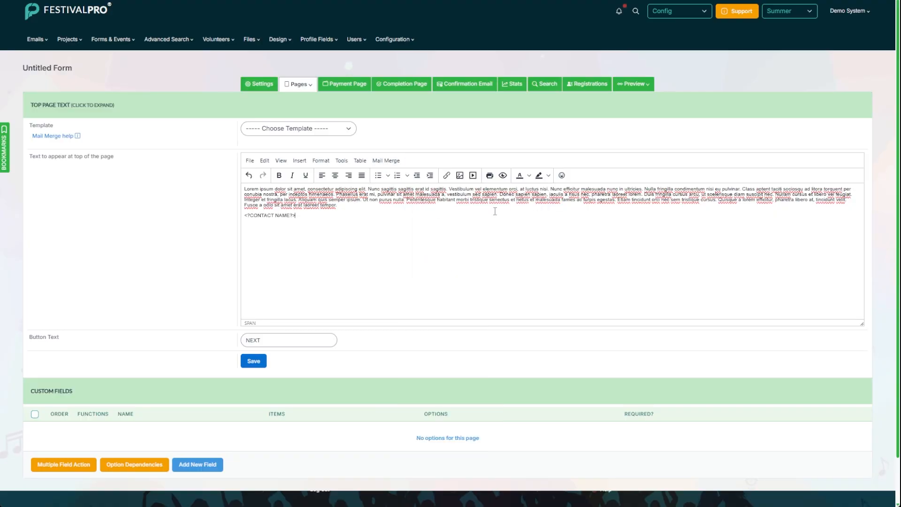
# Look through the mail merge field categories, including Artist, Contractors & Crews, Payment and Travel, and save the top page text
pyautogui.click(386, 160)
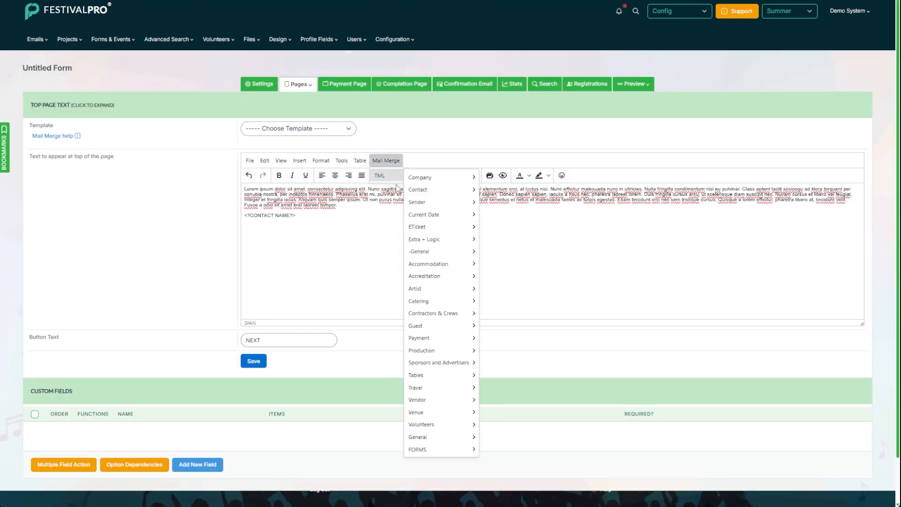
pyautogui.moveTo(433, 266)
pyautogui.moveTo(435, 290)
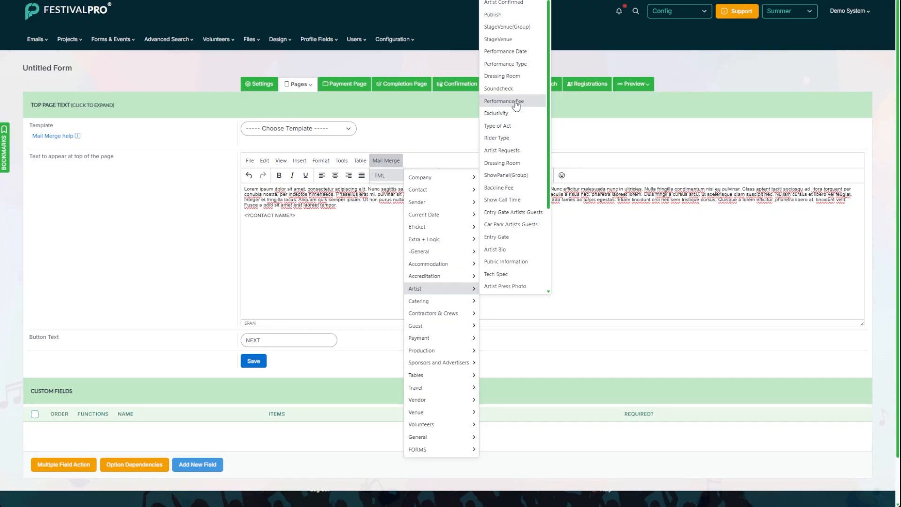
pyautogui.moveTo(438, 310)
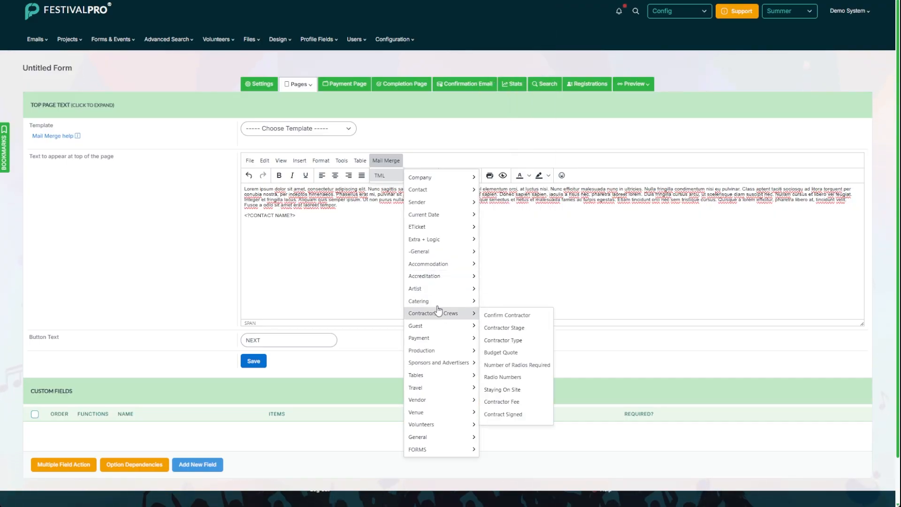
pyautogui.moveTo(441, 342)
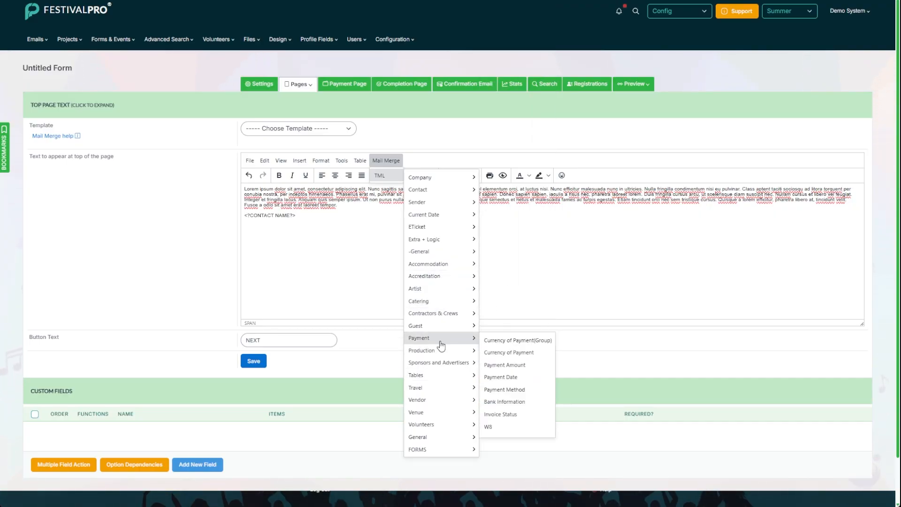
pyautogui.moveTo(446, 388)
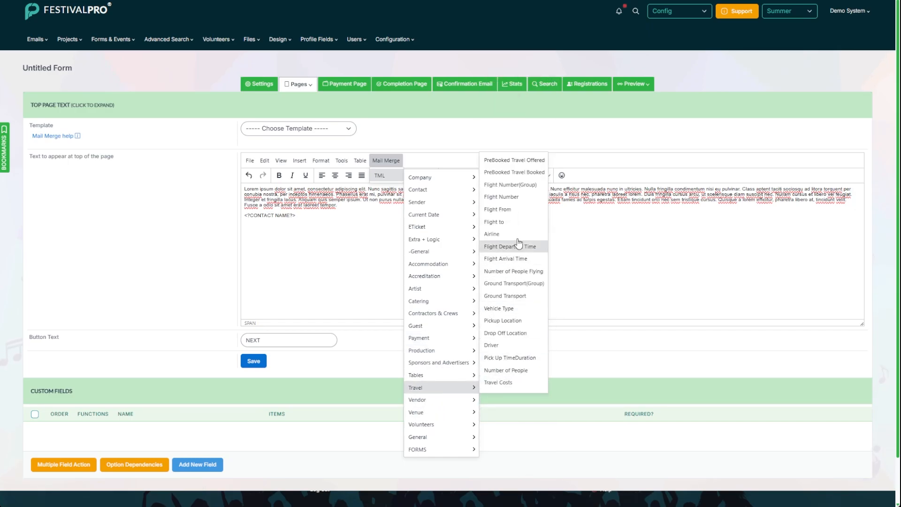
pyautogui.click(254, 361)
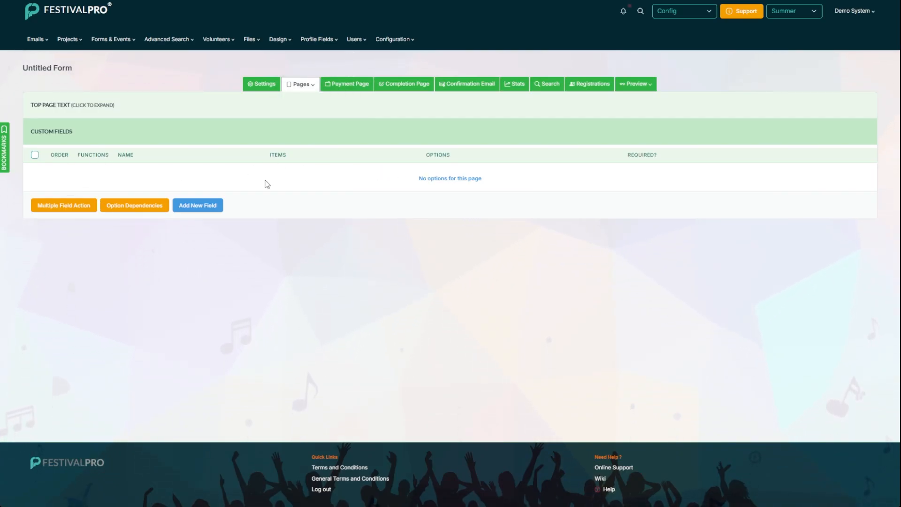
# Add a custom field of type Primary Contact - First Name to page 1, named First Name, and save it
pyautogui.click(208, 213)
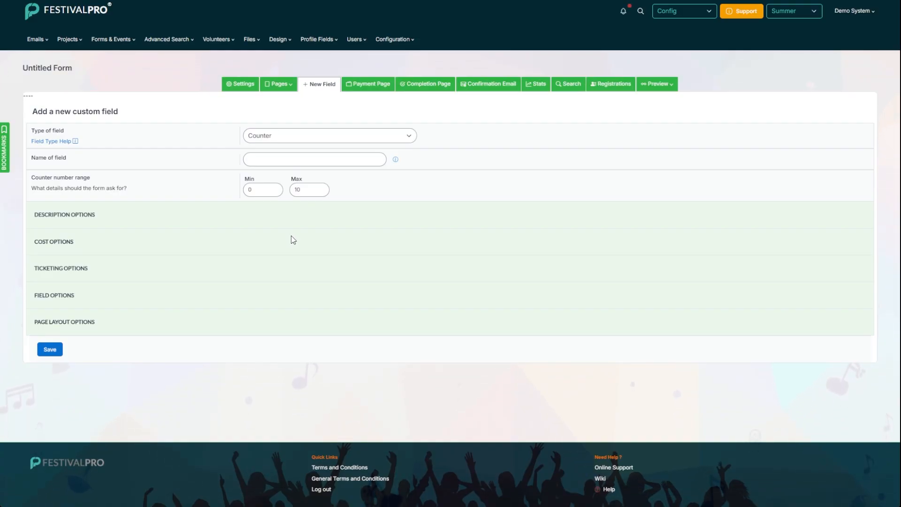
pyautogui.click(292, 262)
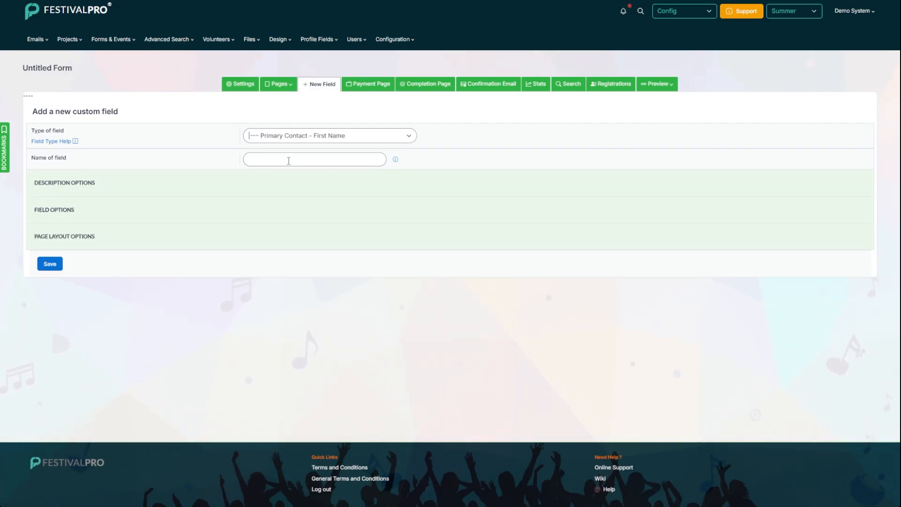
pyautogui.click(289, 160)
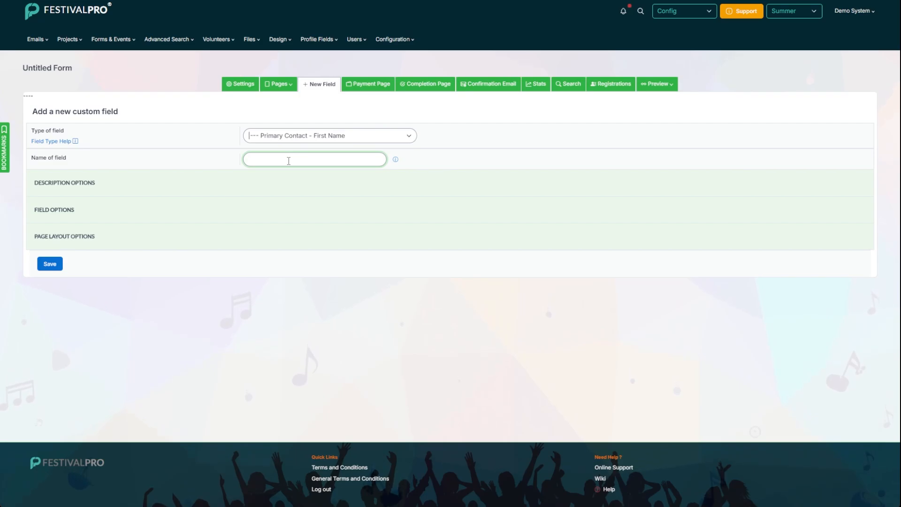
pyautogui.write('First Name')
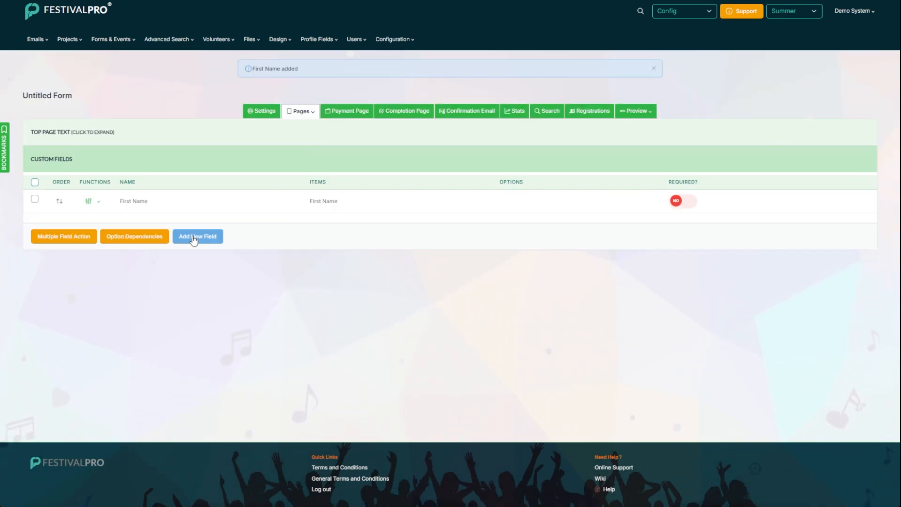
# Add a custom field of type Primary Contact - Last Name, named Surname, and save it
pyautogui.click(193, 238)
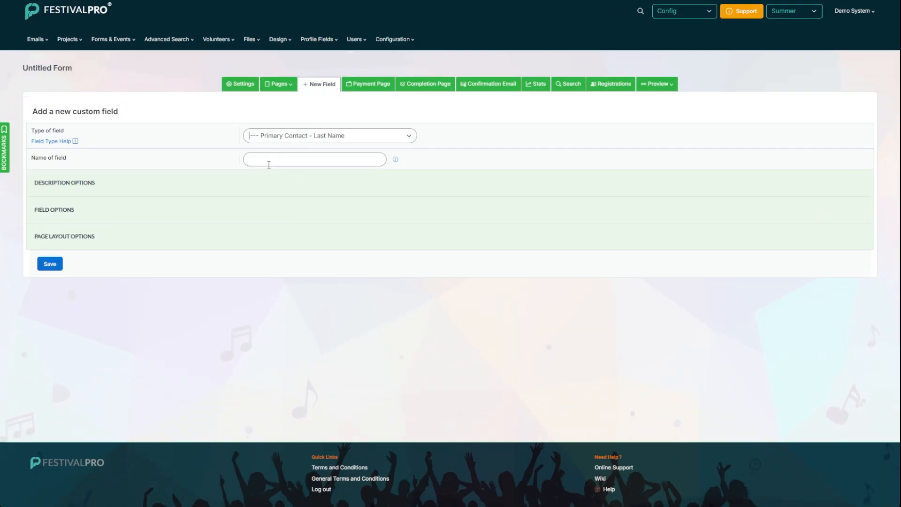
pyautogui.click(269, 159)
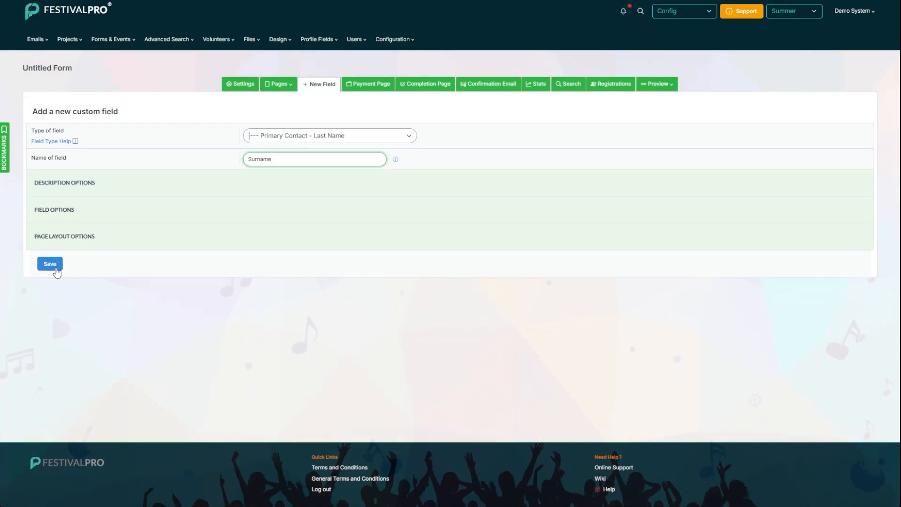
pyautogui.click(54, 267)
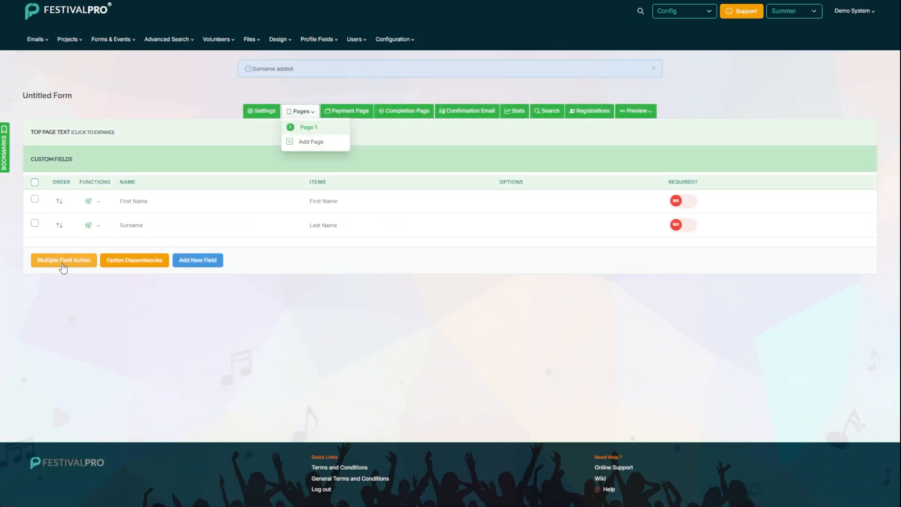
# Add a custom field of type Primary Contact - Email, named Email Address, and save it
pyautogui.click(196, 261)
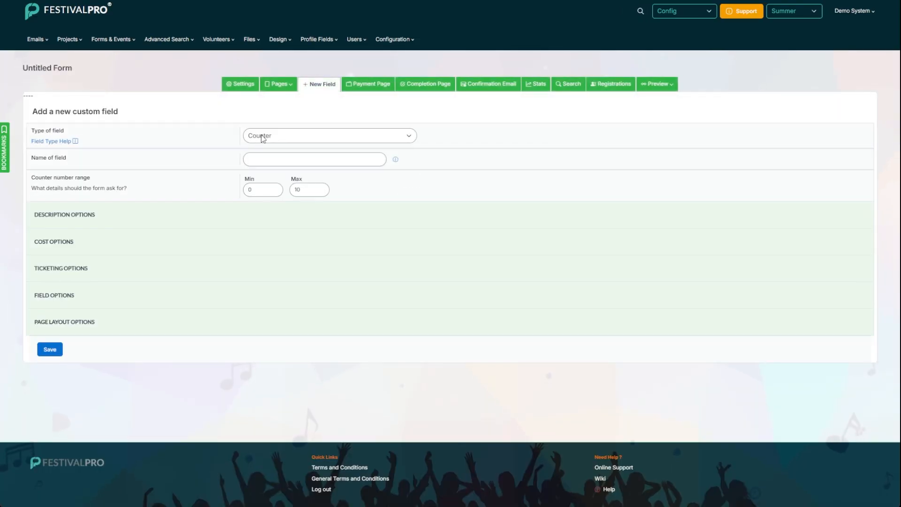
pyautogui.click(271, 159)
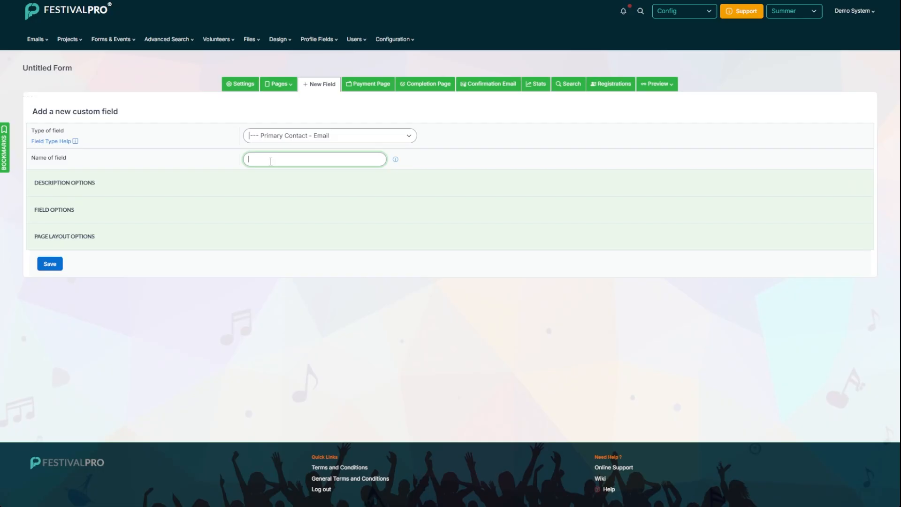
pyautogui.write('Email Address')
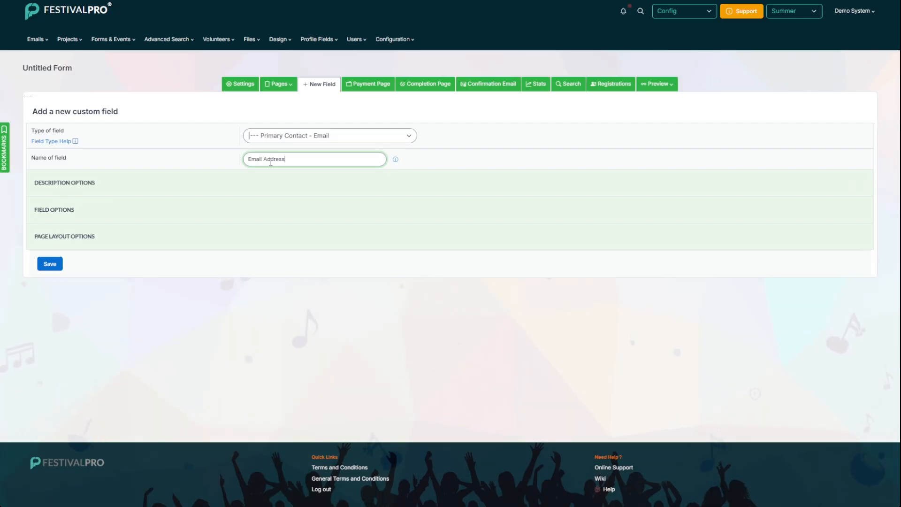
pyautogui.click(52, 266)
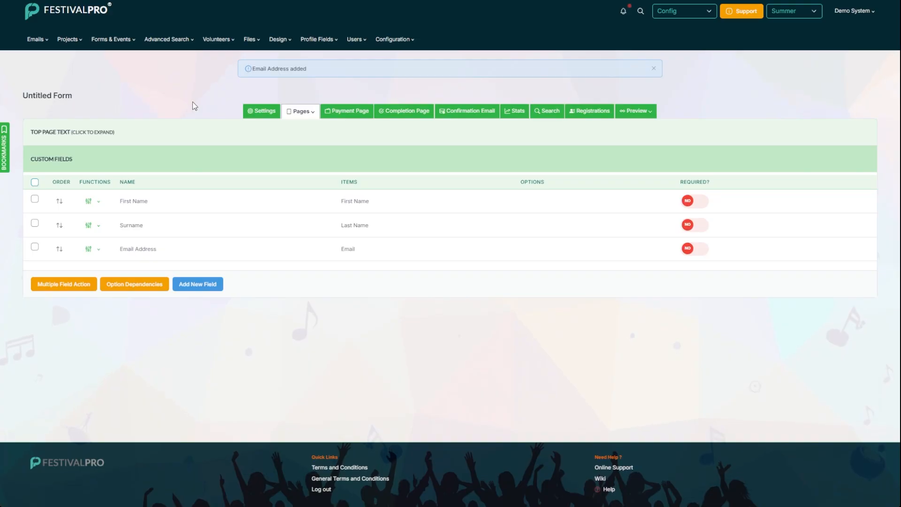
# Create a new custom field of type Large Text and name it Tell us your story
pyautogui.click(198, 284)
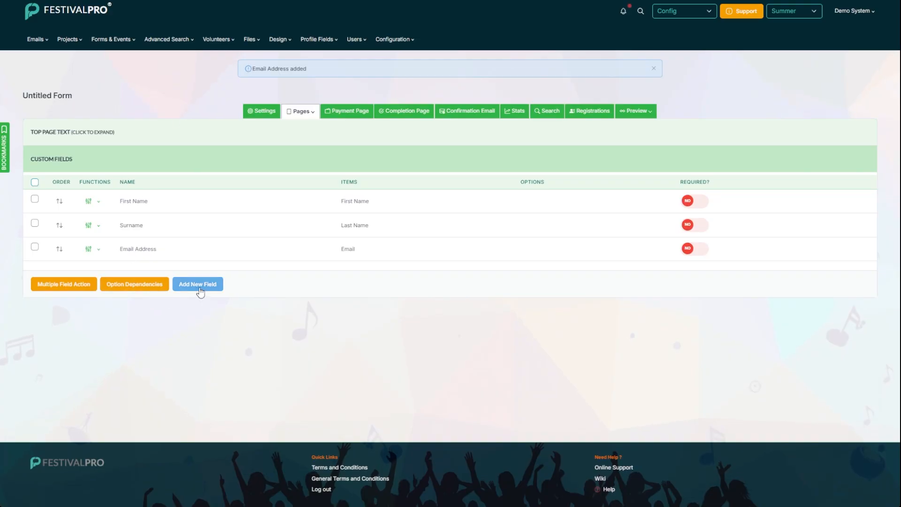
pyautogui.click(292, 135)
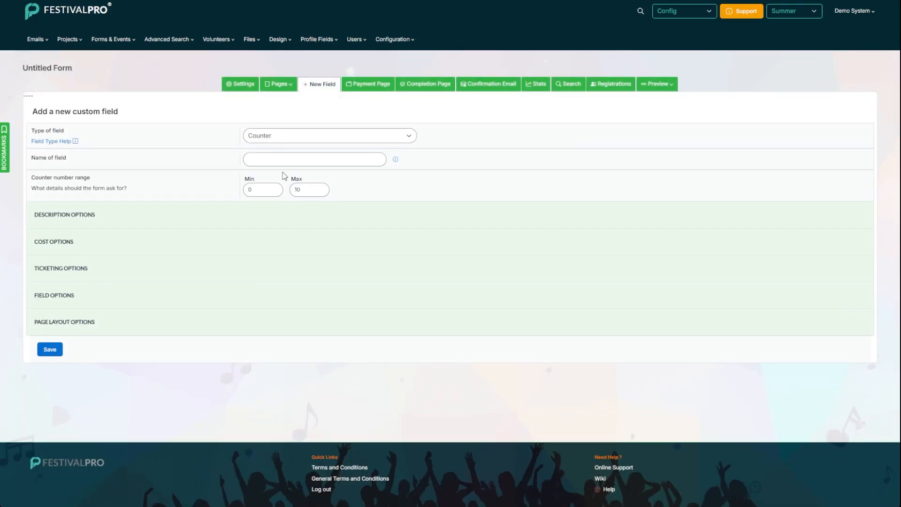
pyautogui.click(284, 181)
pyautogui.click(280, 159)
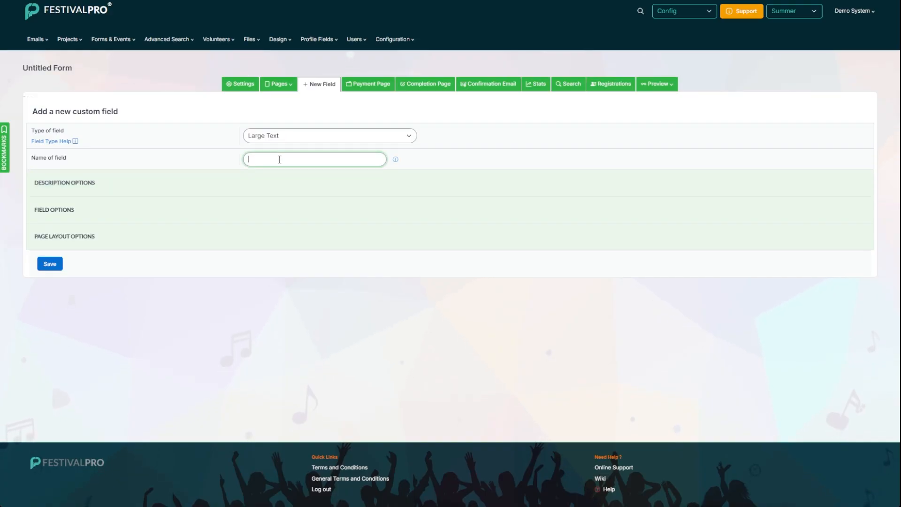
pyautogui.write('Tell us your story')
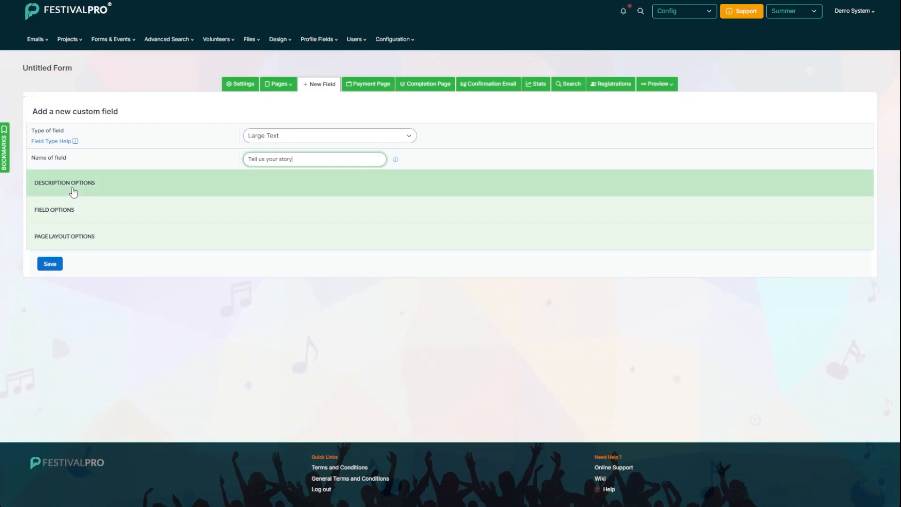
# Review the large text field's description options and field options, including Number of Entries, and save the field
pyautogui.click(71, 189)
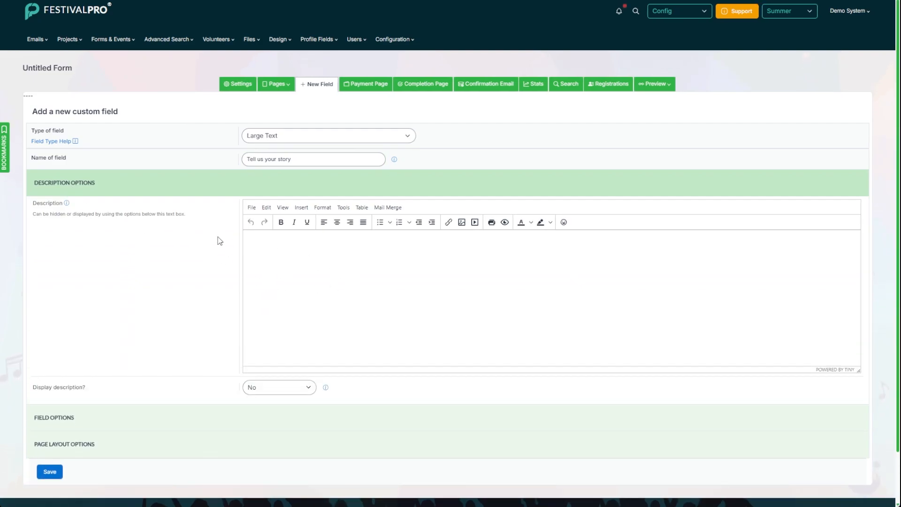
pyautogui.click(187, 193)
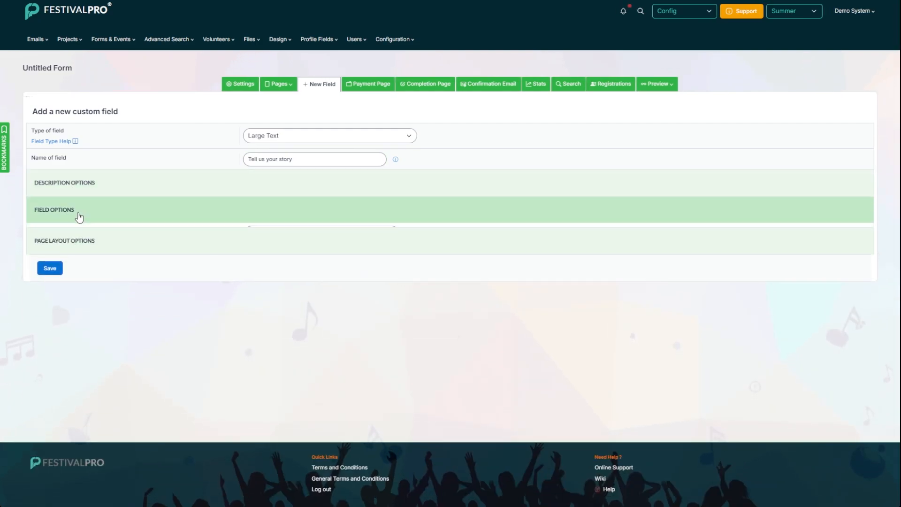
pyautogui.click(76, 214)
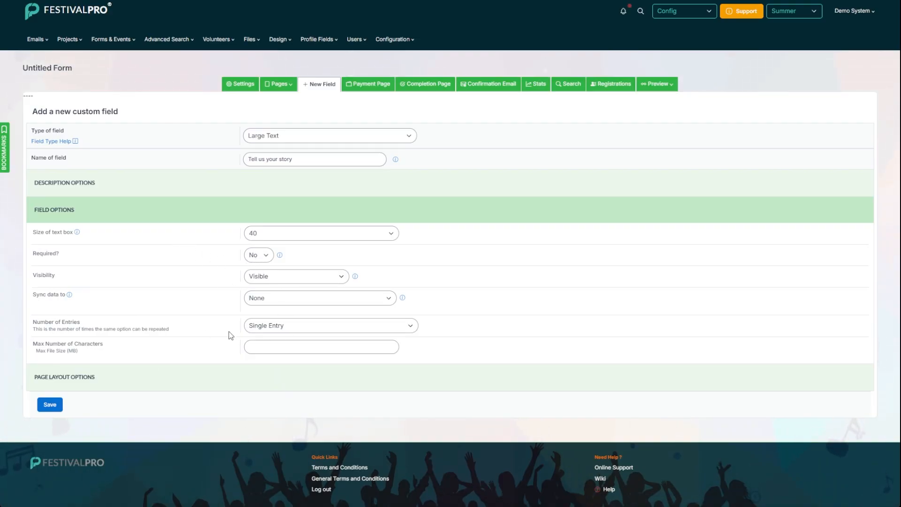
pyautogui.moveTo(34, 322); pyautogui.dragTo(166, 329)
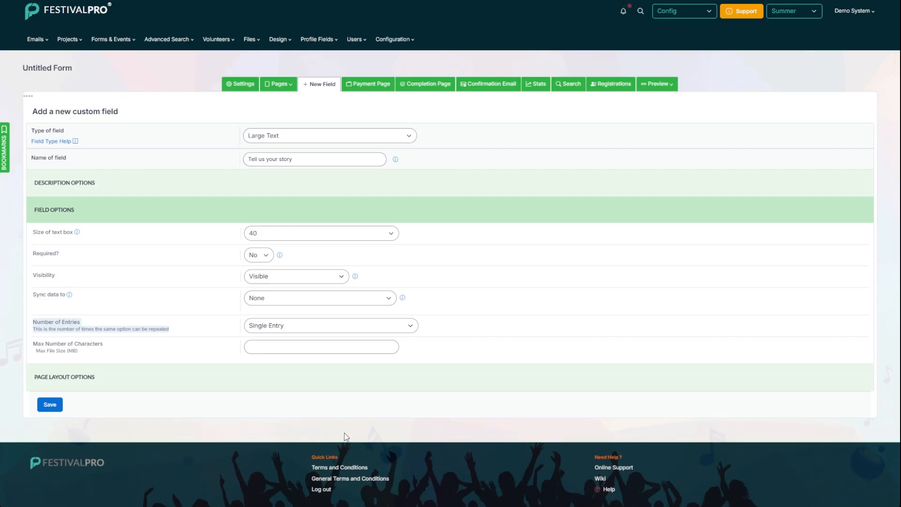
pyautogui.click(55, 405)
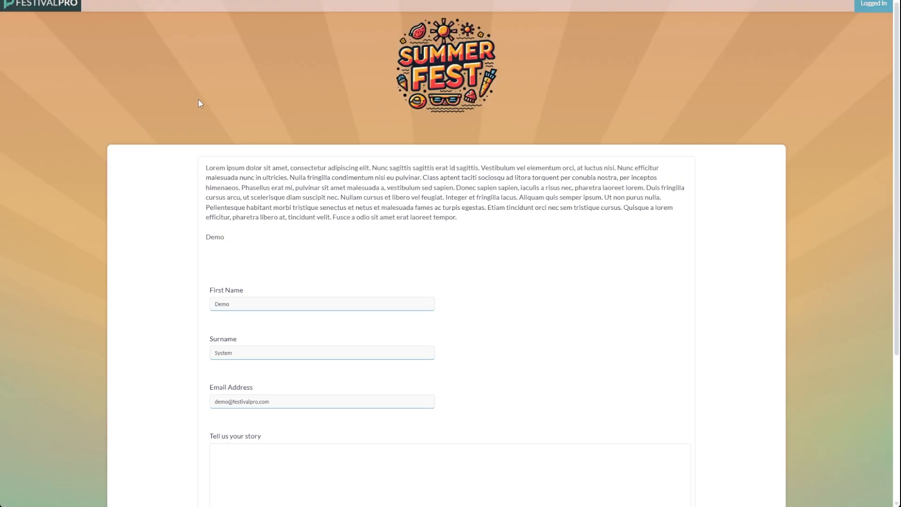
# Examine the form's page 1 preview and its payment page, completion page and confirmation email settings
pyautogui.scroll(-4, 198, 99)
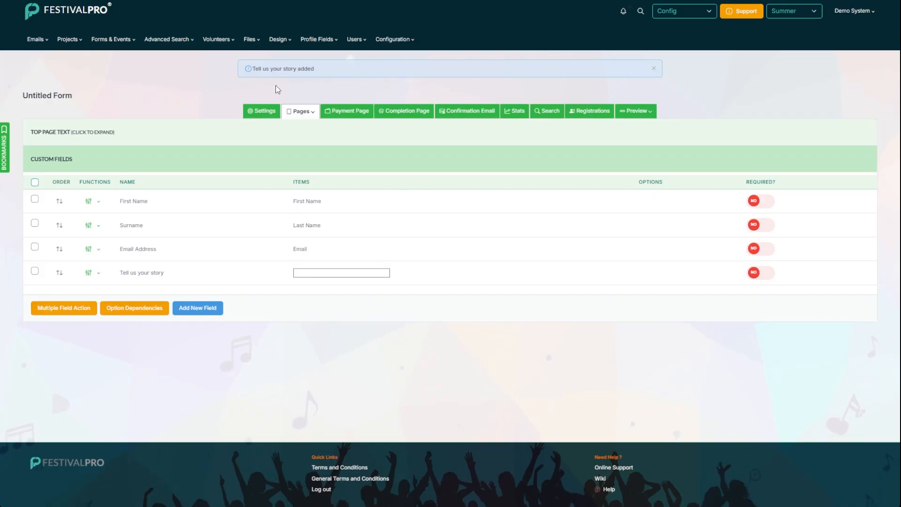
pyautogui.click(335, 113)
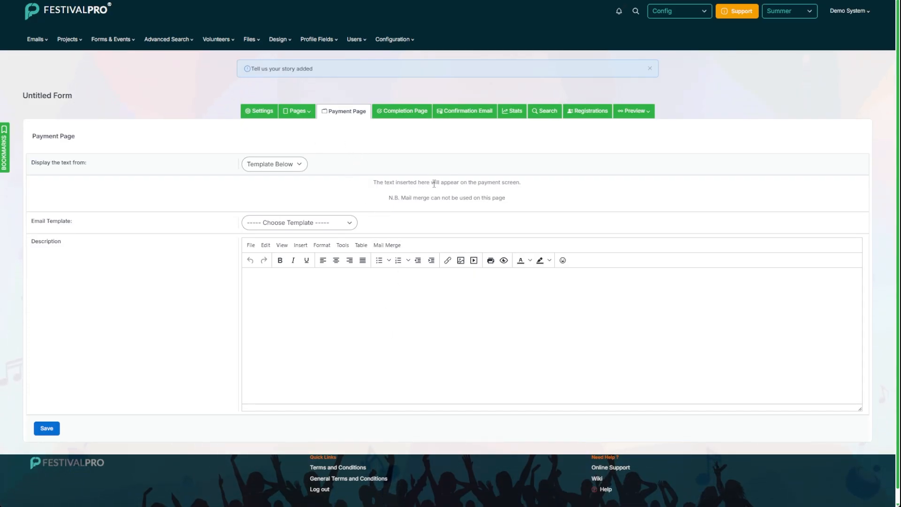
pyautogui.click(389, 118)
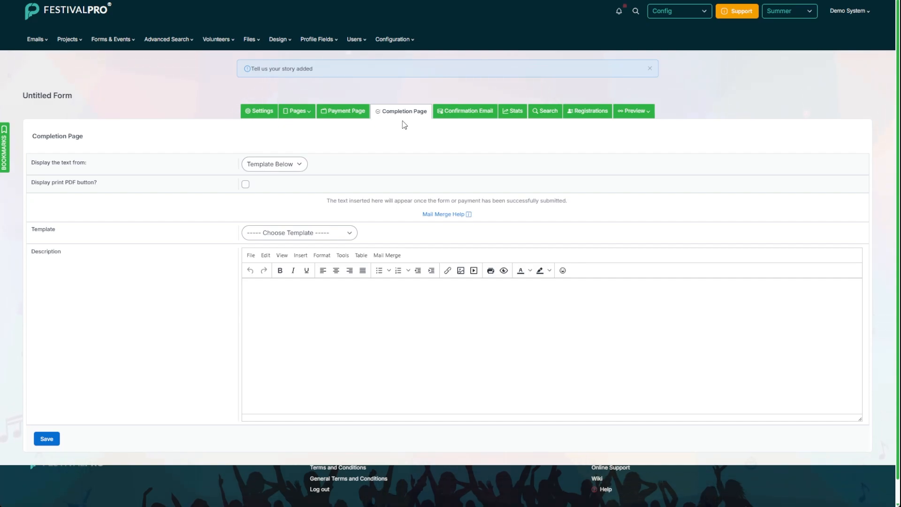
pyautogui.click(467, 114)
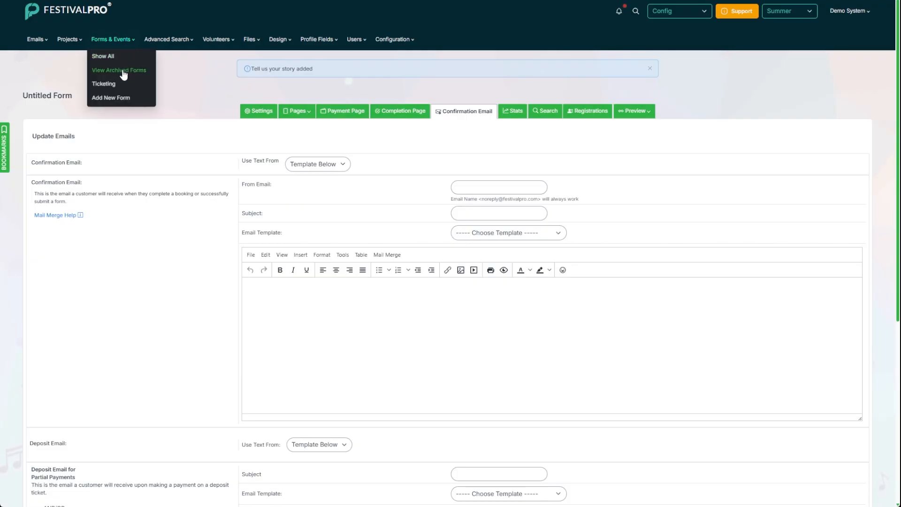
# Open the existing Tickets form from the Ticketing group in the list of all forms and view its statistics
pyautogui.click(121, 63)
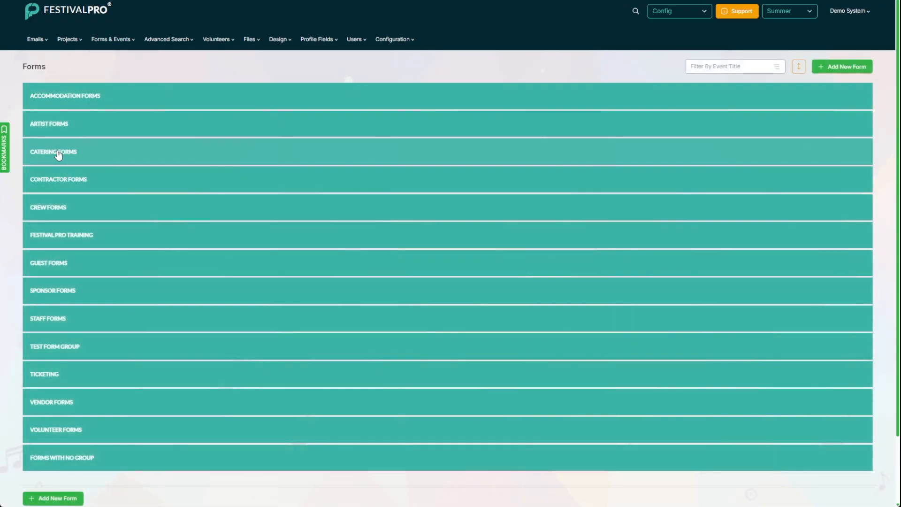
pyautogui.click(61, 371)
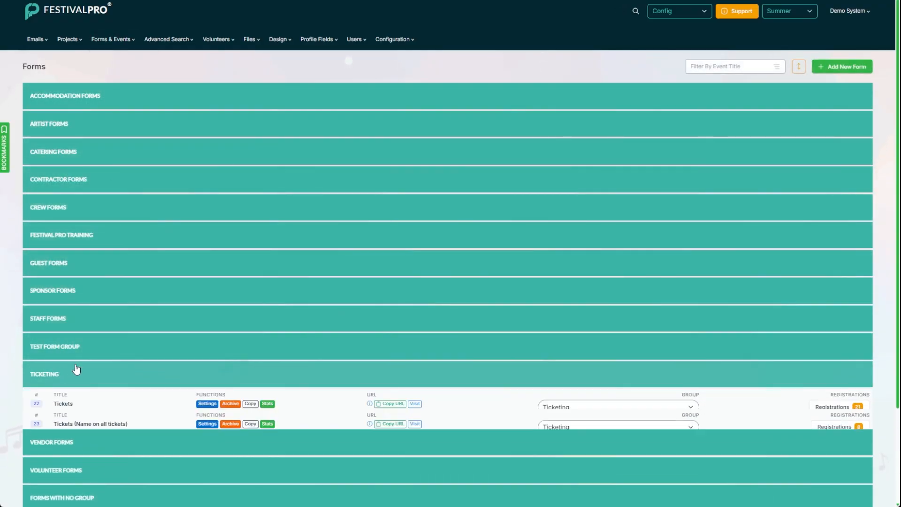
pyautogui.scroll(-2, 196, 319)
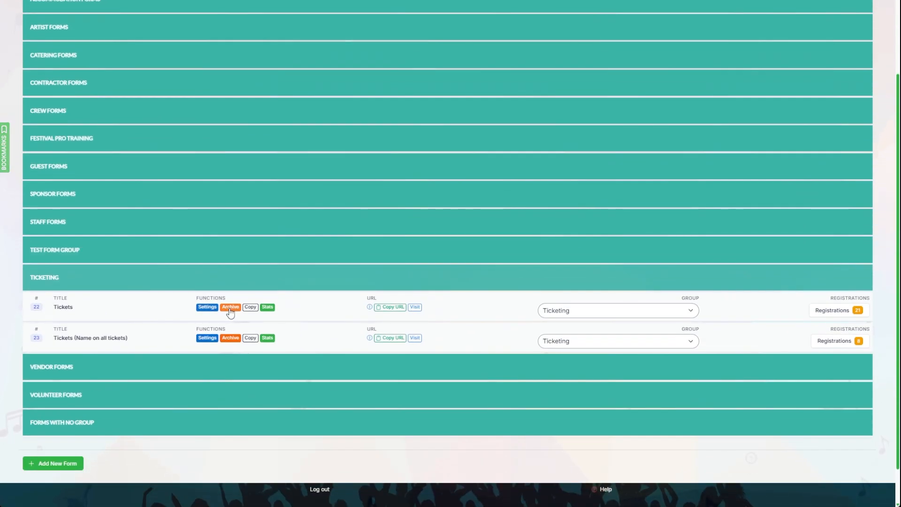
pyautogui.click(207, 308)
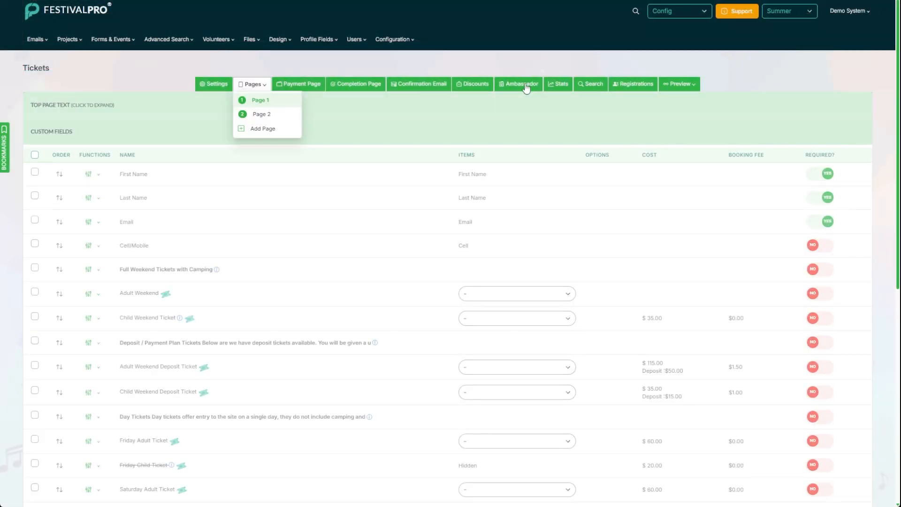
pyautogui.click(570, 85)
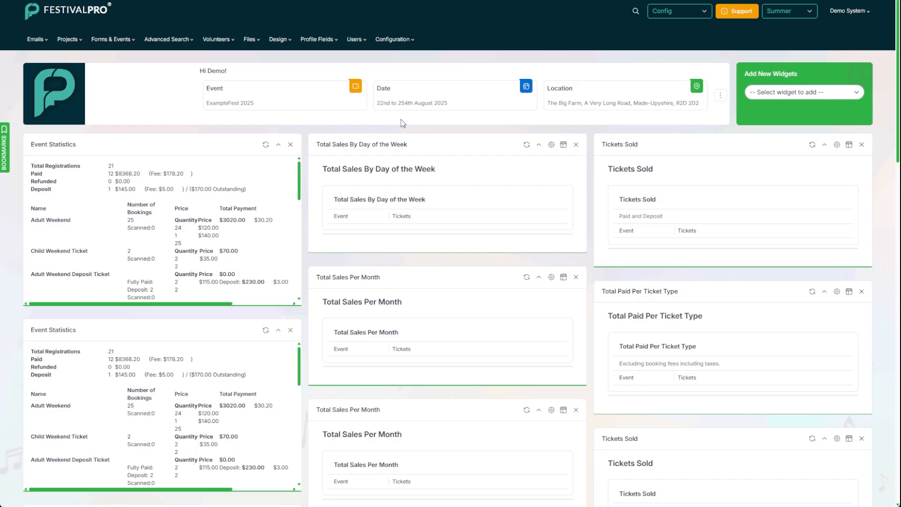
# Remove the duplicate statistics and sales widgets from the dashboard and place a Tickets Sold widget among the remaining ones
pyautogui.scroll(-2, 292, 174)
pyautogui.scroll(-1, 213, 142)
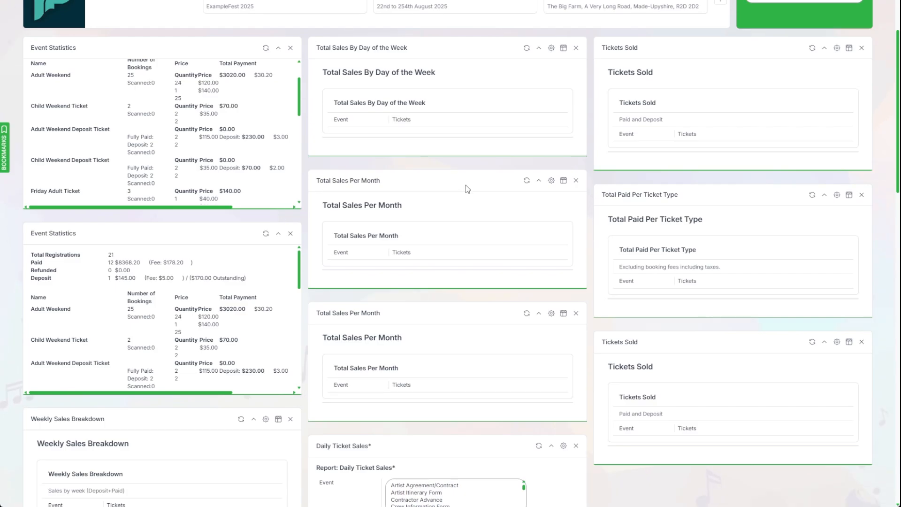
pyautogui.click(577, 47)
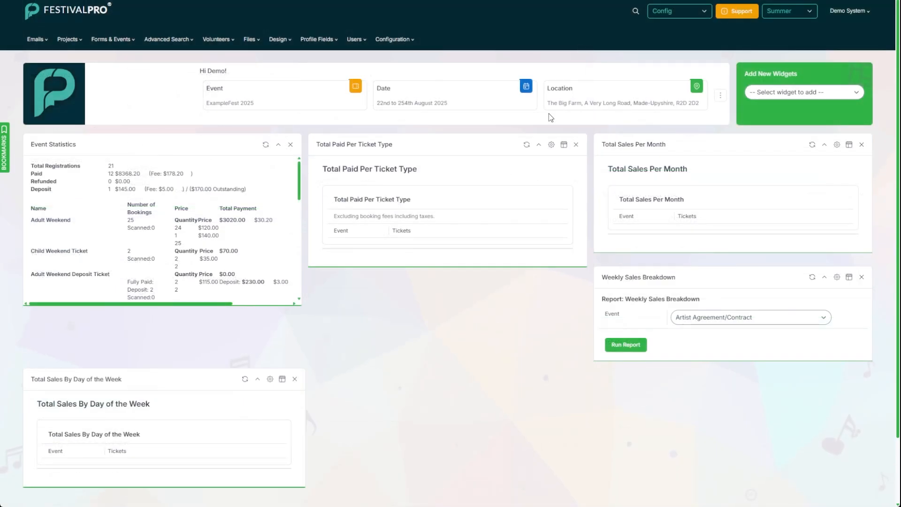
pyautogui.click(792, 136)
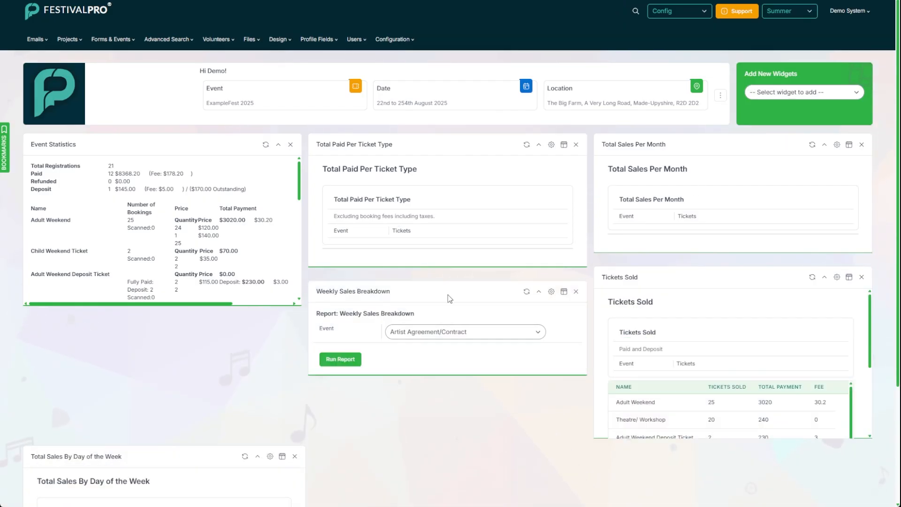
# Examine the Tickets Sold widget's breakdown by ticket type on the dashboard
pyautogui.scroll(-3, 454, 294)
pyautogui.scroll(-1, 768, 225)
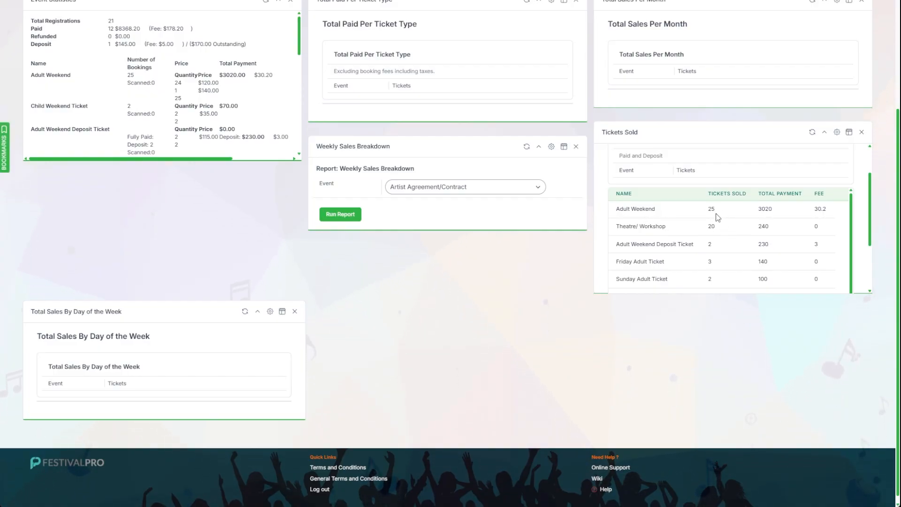
pyautogui.scroll(-2, 723, 216)
pyautogui.scroll(2, 770, 202)
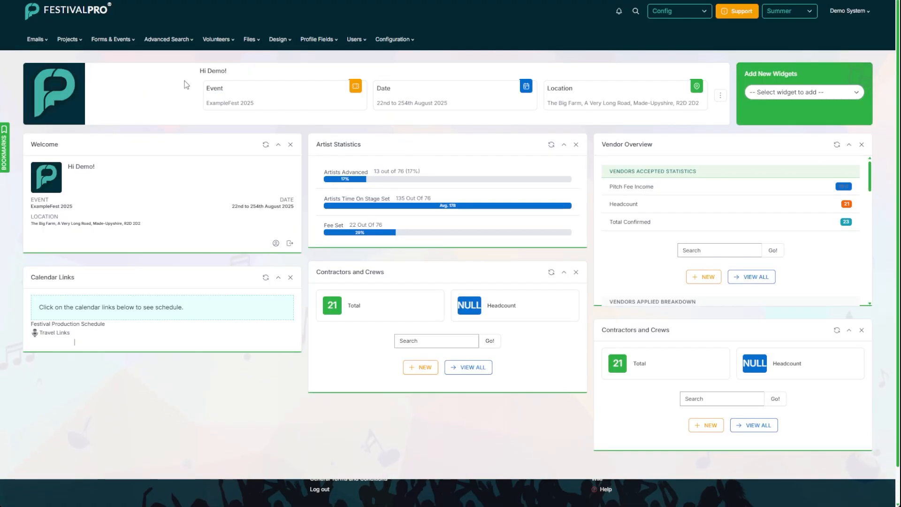
# Switch from the Config area to the Organiser area and open its list of forms
pyautogui.click(118, 44)
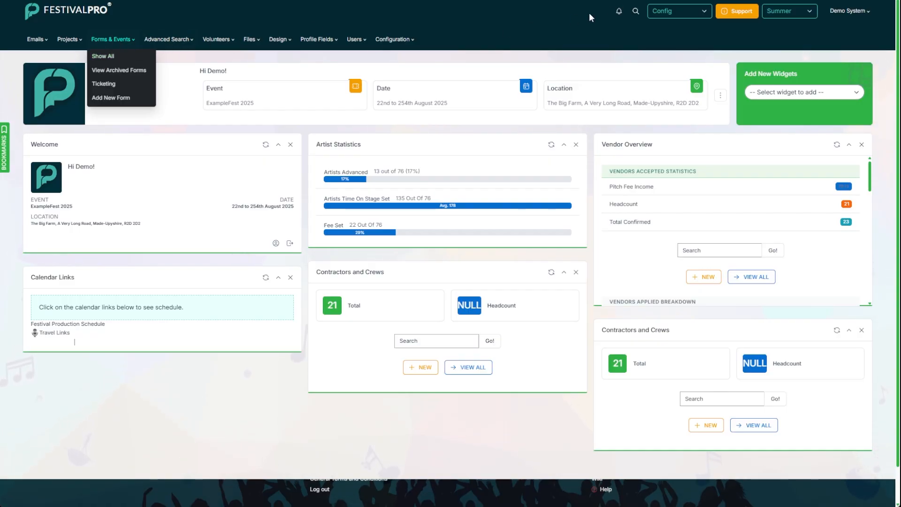
pyautogui.click(684, 9)
pyautogui.click(666, 47)
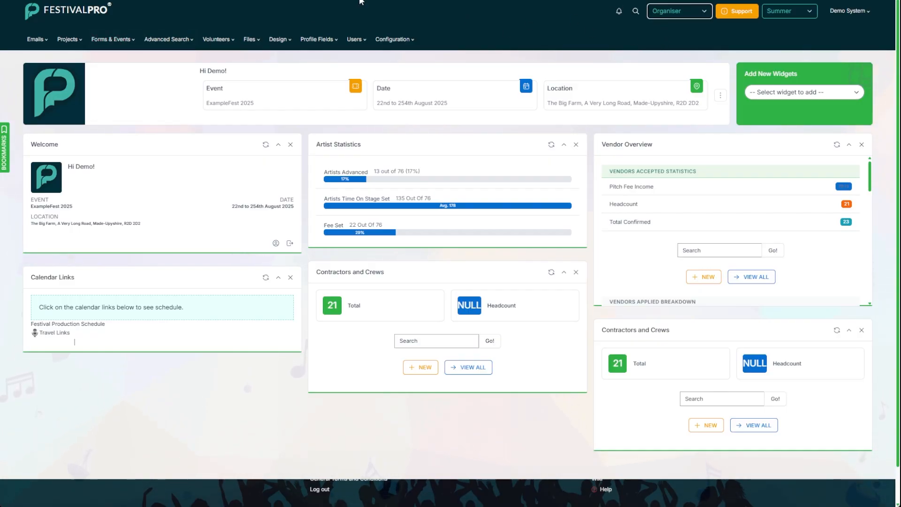
pyautogui.click(32, 40)
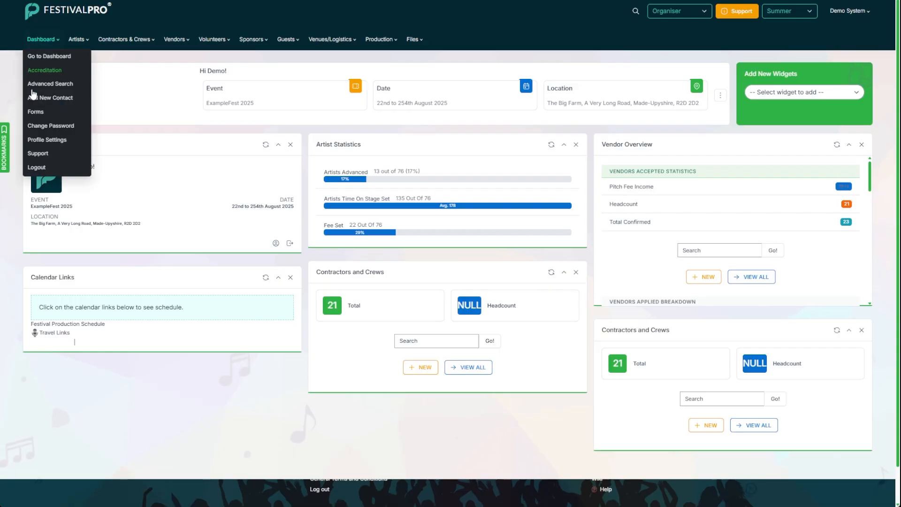
pyautogui.click(41, 112)
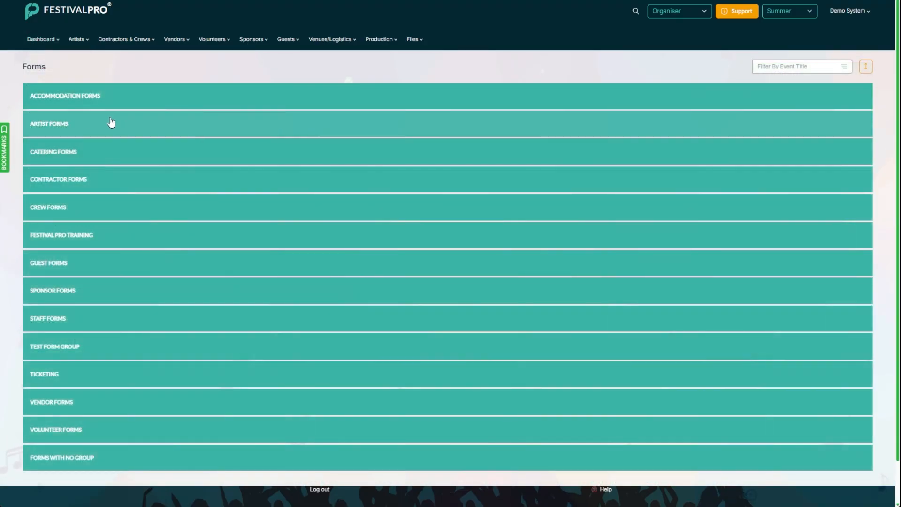
# Open the Artist Advance registrations from the Artist Forms group and look through the paid and deposit entries
pyautogui.click(68, 124)
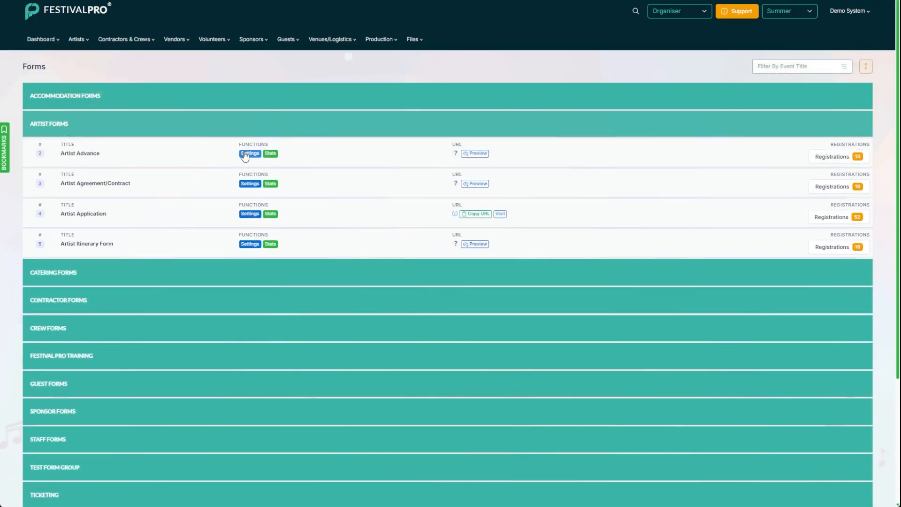
pyautogui.click(831, 157)
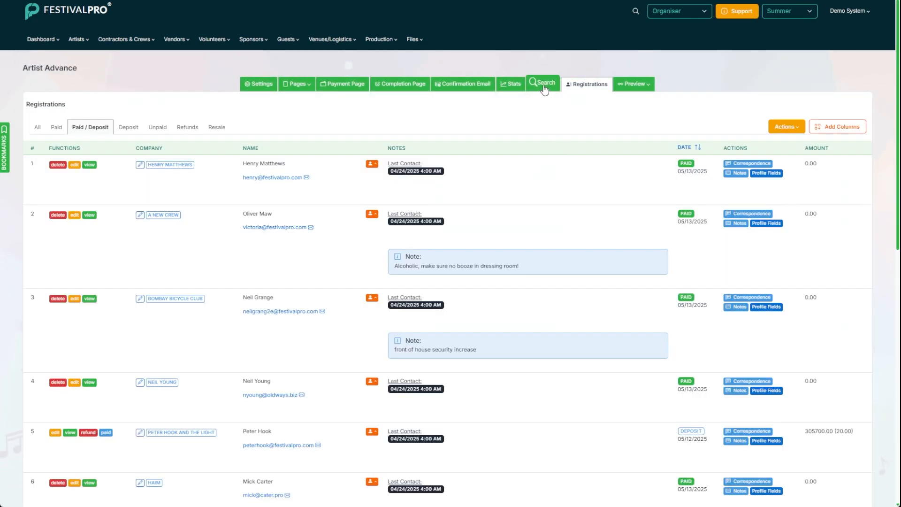
pyautogui.scroll(-5, 305, 282)
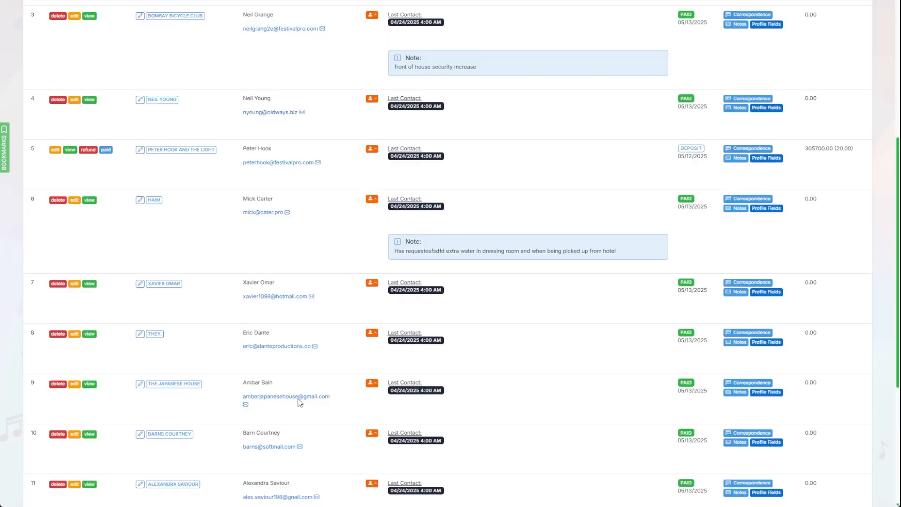
pyautogui.scroll(4, 302, 423)
pyautogui.scroll(1, 301, 402)
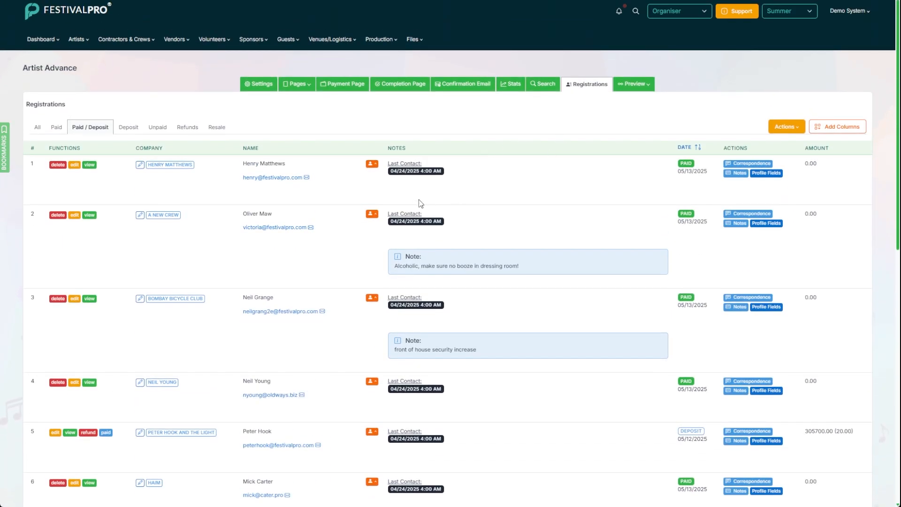
# Search the Artist Advance registrations by form options for those with the Tech Spec set to Not Uploaded
pyautogui.click(543, 85)
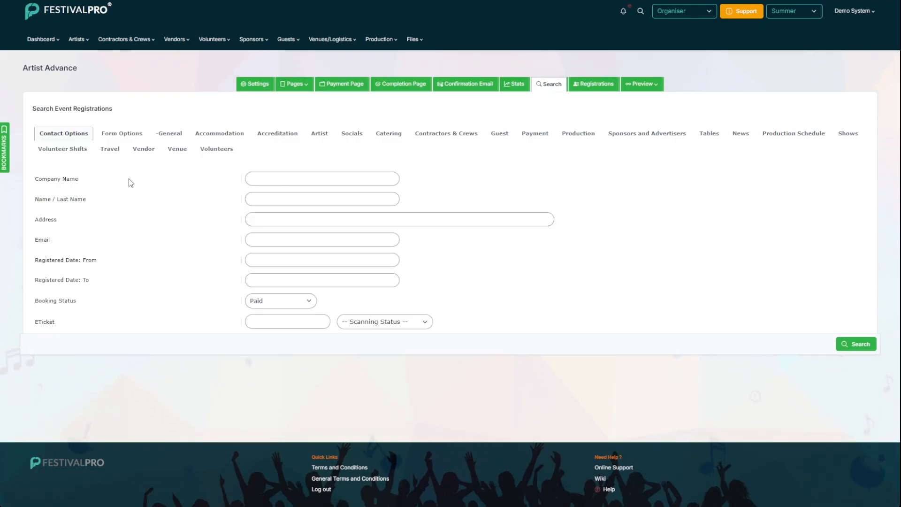
pyautogui.click(120, 136)
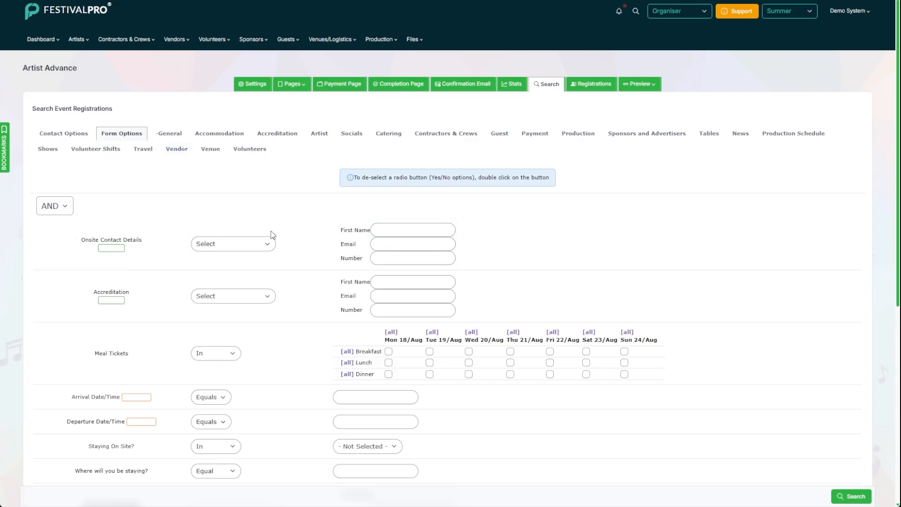
pyautogui.scroll(-6, 162, 263)
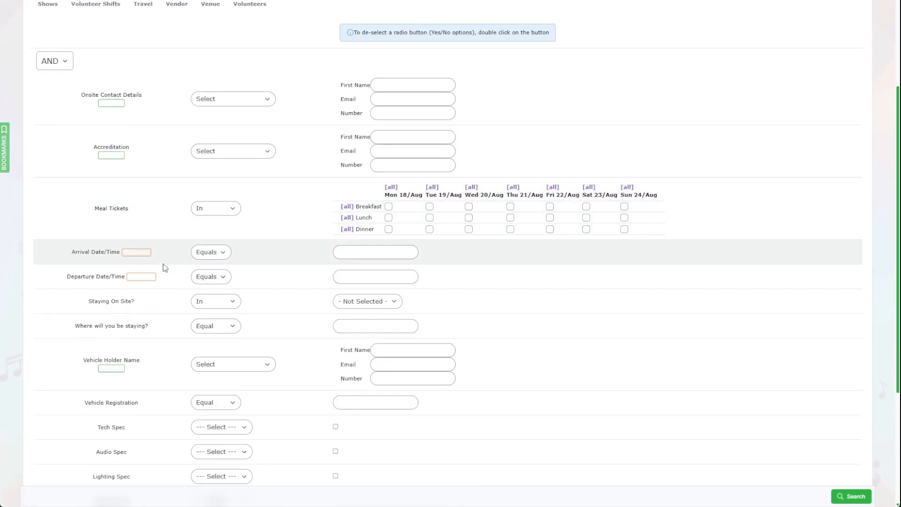
pyautogui.scroll(-1, 165, 268)
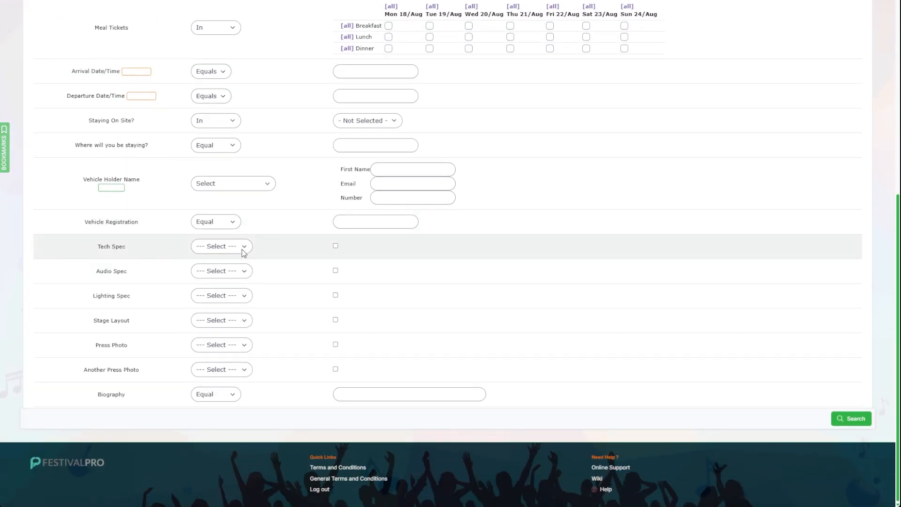
pyautogui.click(234, 284)
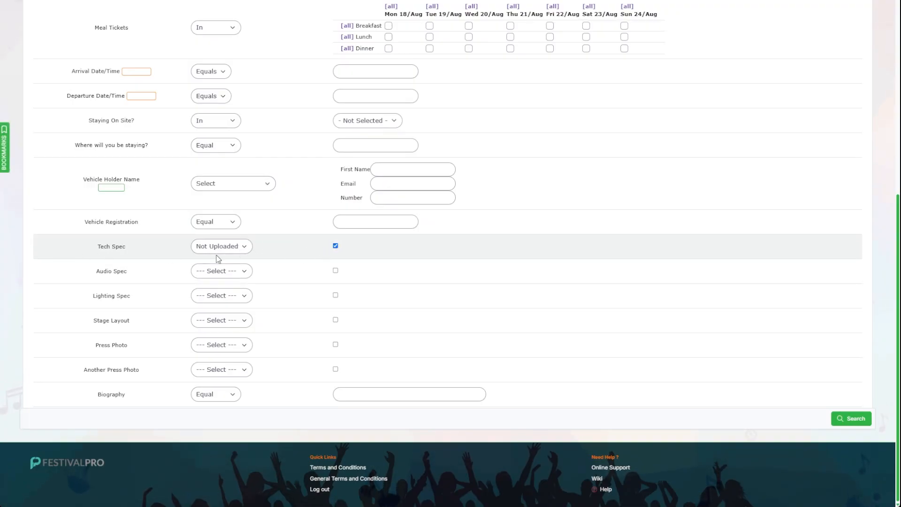
pyautogui.click(849, 421)
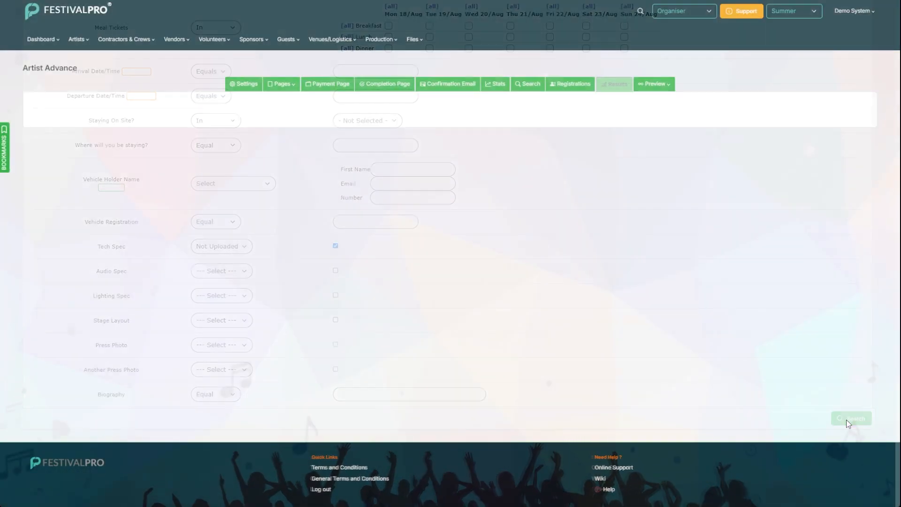
# Look through the registrations with a missing Tech Spec and review the bulk actions available for them, including Bulk Email
pyautogui.scroll(-2, 337, 242)
pyautogui.scroll(-8, 337, 242)
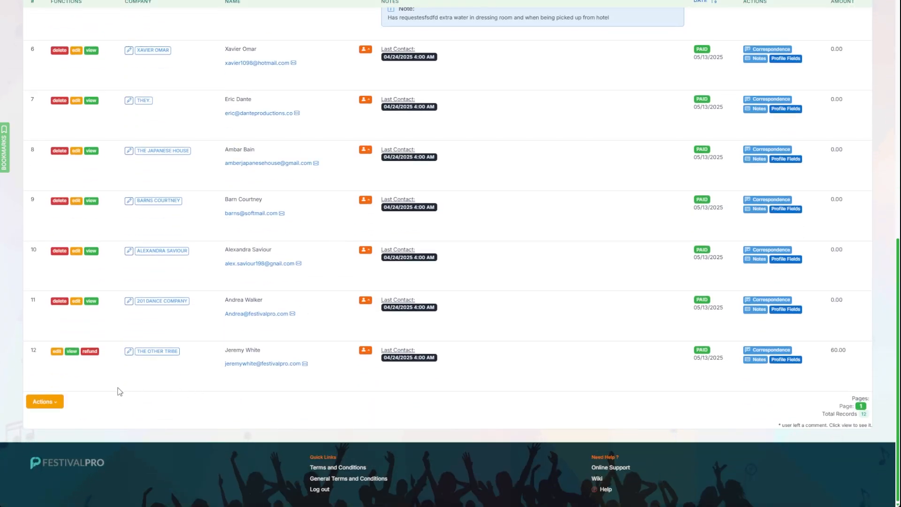
pyautogui.click(51, 402)
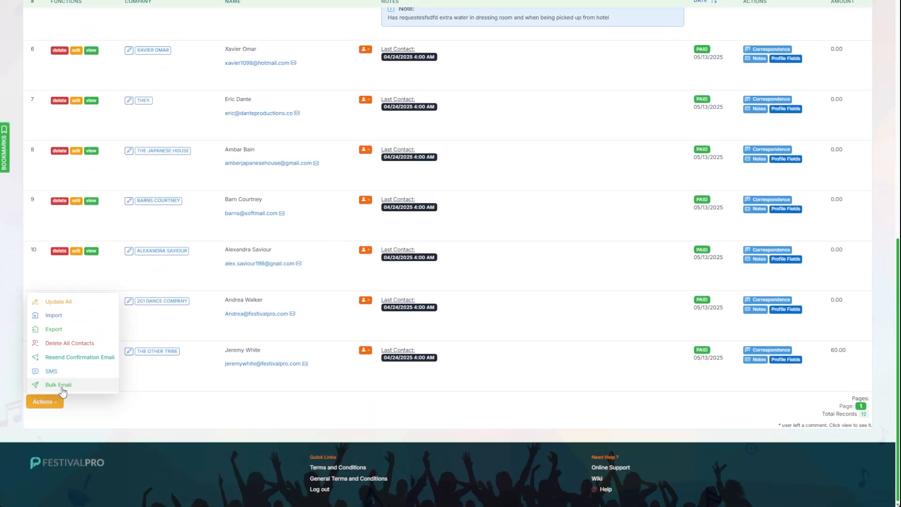
pyautogui.click(284, 406)
pyautogui.scroll(8, 312, 342)
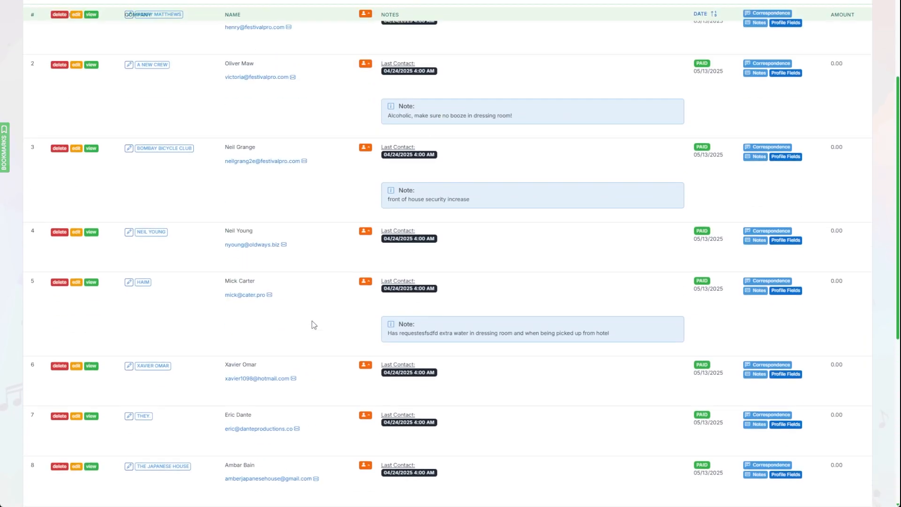
# Run a new registration search using the artist criteria, with Stage/Venue equal to Main Stage
pyautogui.click(527, 92)
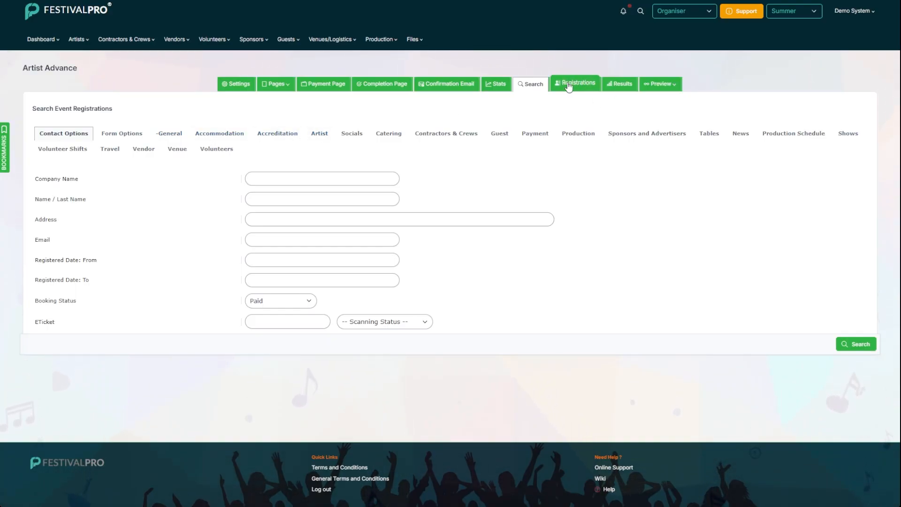
pyautogui.click(320, 135)
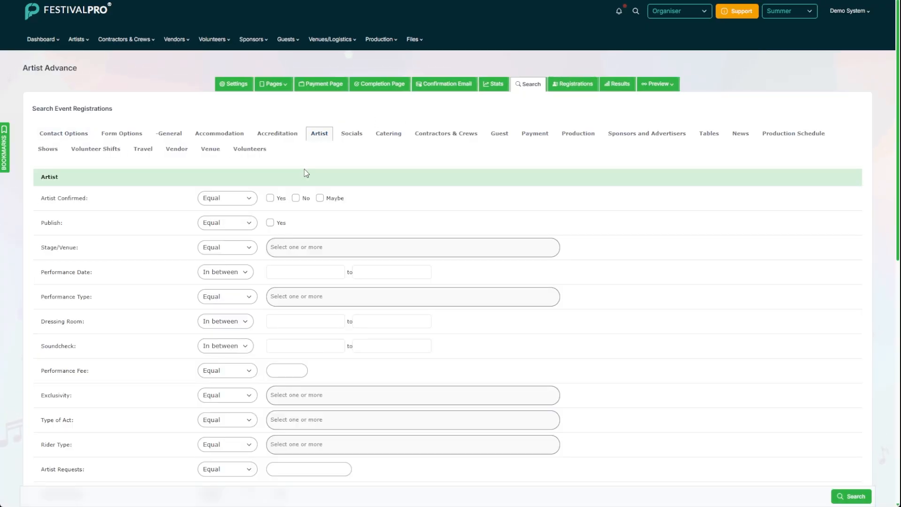
pyautogui.click(293, 247)
pyautogui.click(289, 264)
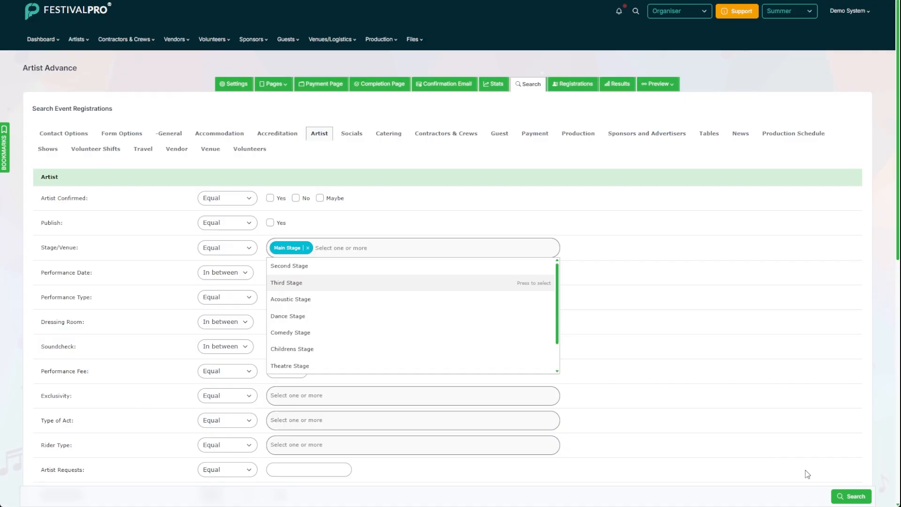
pyautogui.click(852, 496)
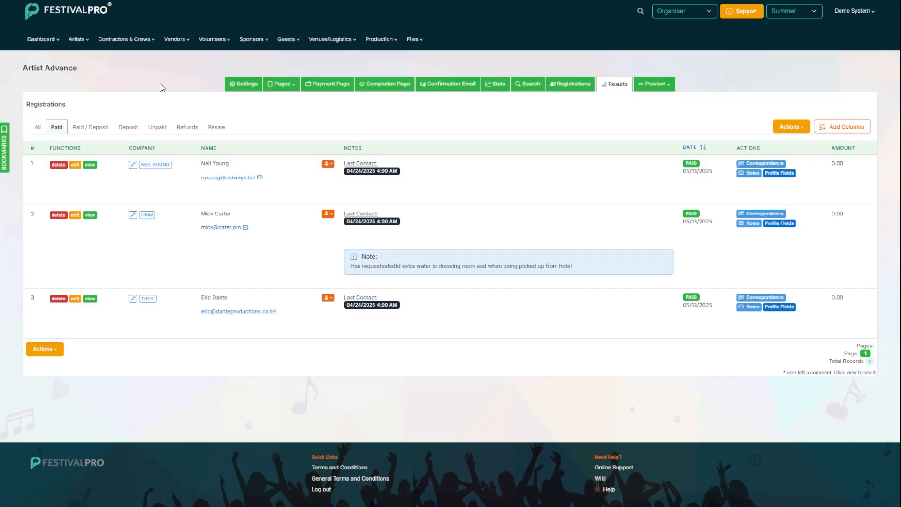
# View A New Crew's registration from the full list, examine its accreditation, file uploads and signature, and return to the registrations
pyautogui.click(575, 85)
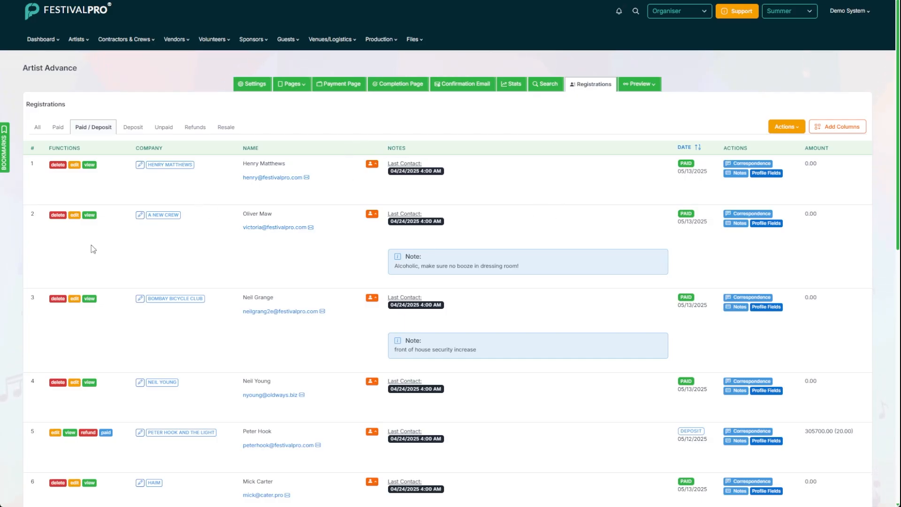
pyautogui.click(90, 219)
pyautogui.scroll(-5, 390, 209)
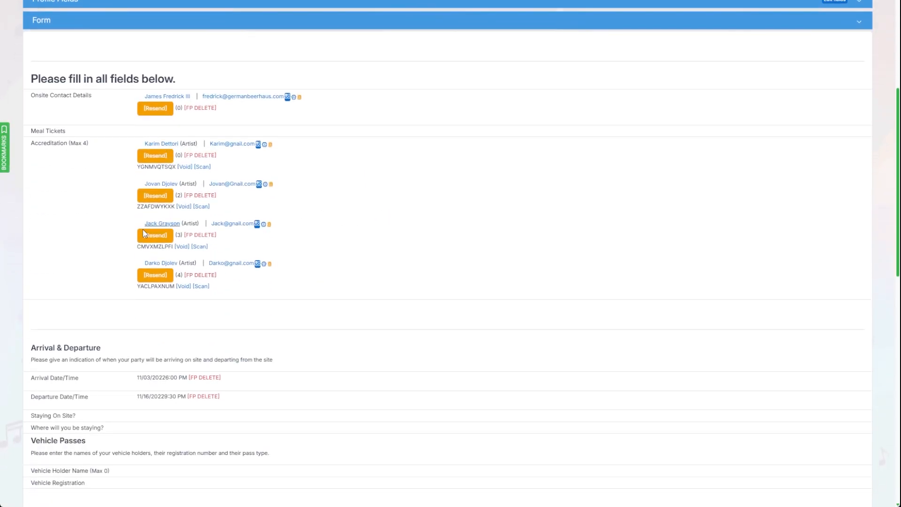
pyautogui.doubleClick(158, 168)
pyautogui.click(110, 178)
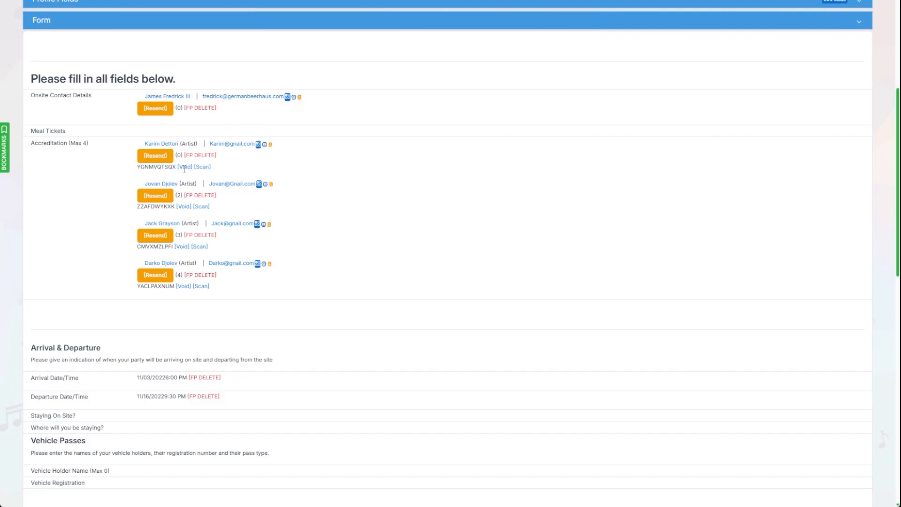
pyautogui.scroll(-5, 261, 207)
pyautogui.scroll(-3, 253, 210)
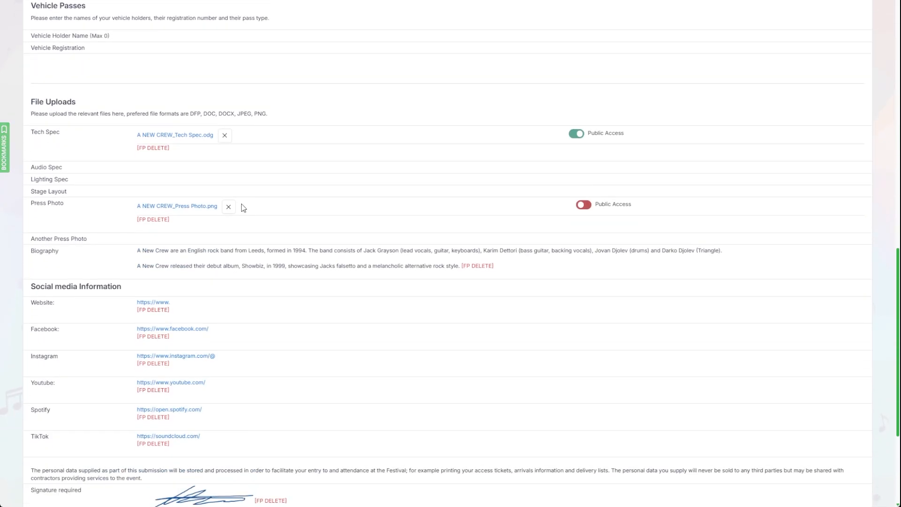
pyautogui.scroll(-3, 168, 354)
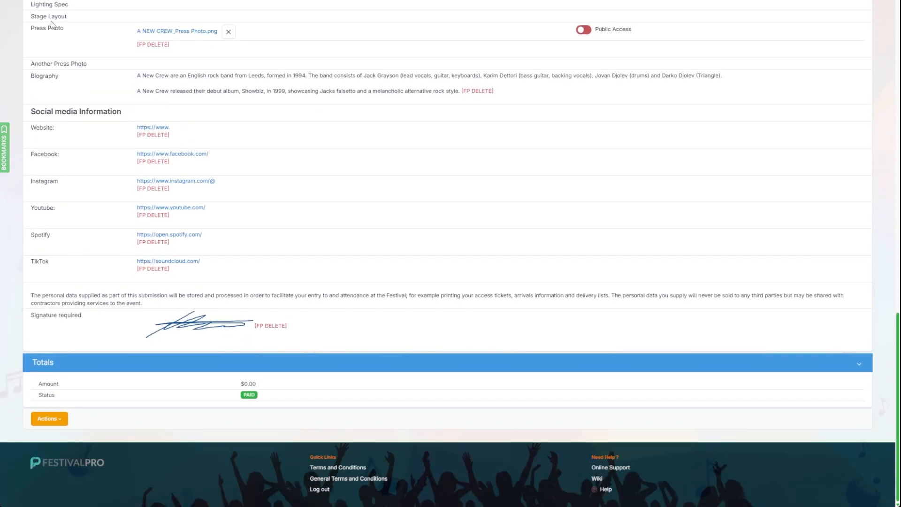
pyautogui.hotkey('alt', 'Left')
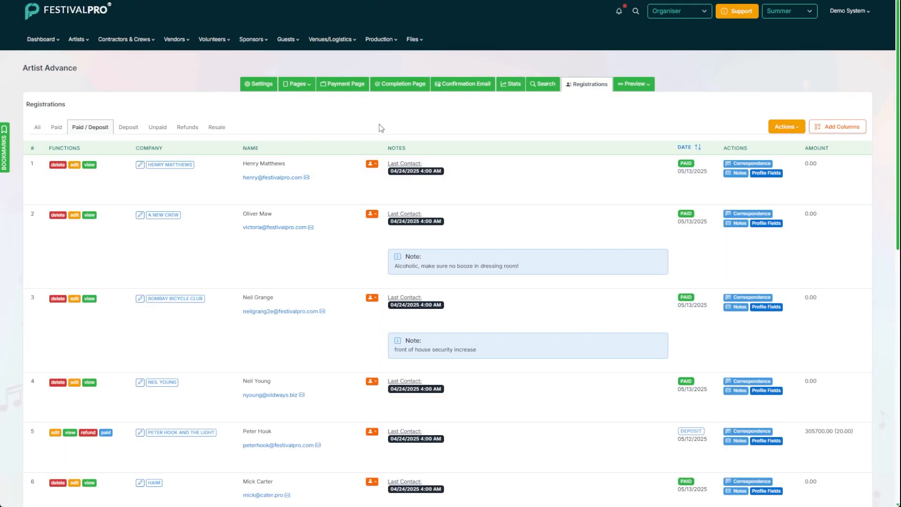
# Add the Tech Spec and Spotify form fields as extra columns to the Artist Advance registrations
pyautogui.click(785, 126)
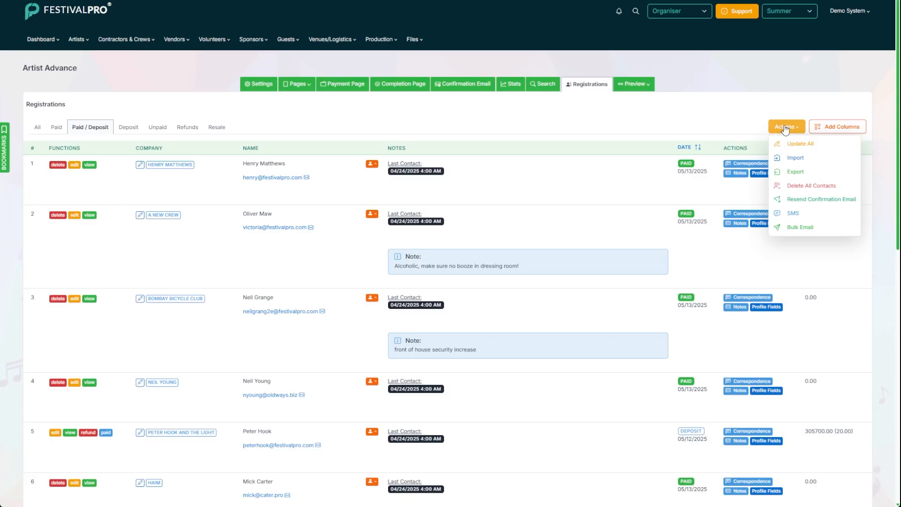
pyautogui.click(831, 125)
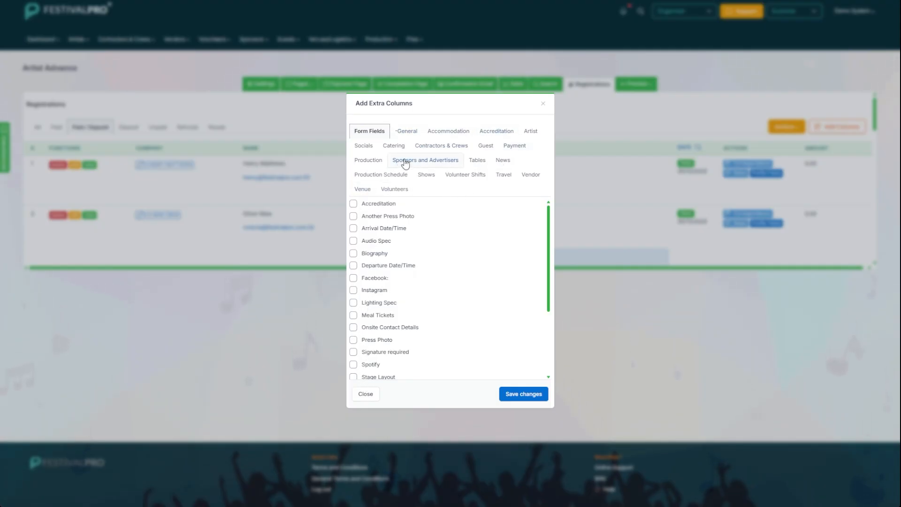
pyautogui.scroll(-3, 355, 300)
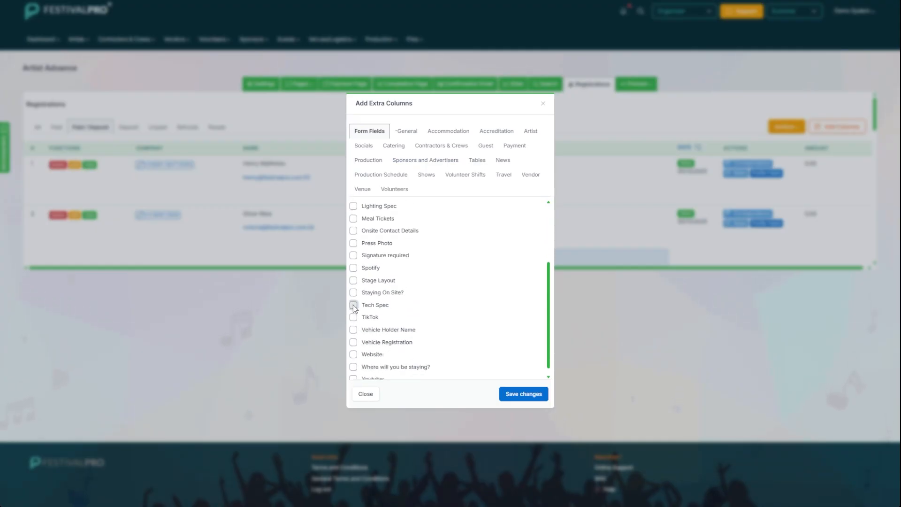
pyautogui.click(353, 306)
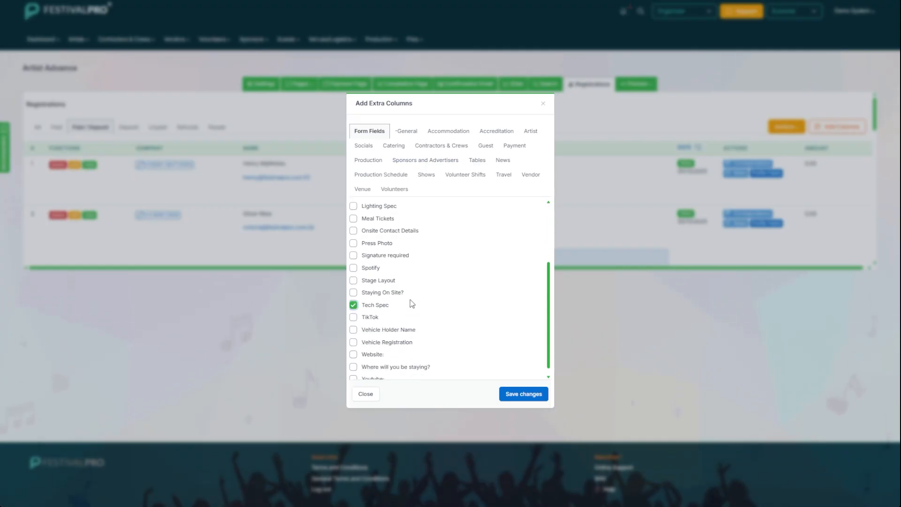
pyautogui.click(354, 268)
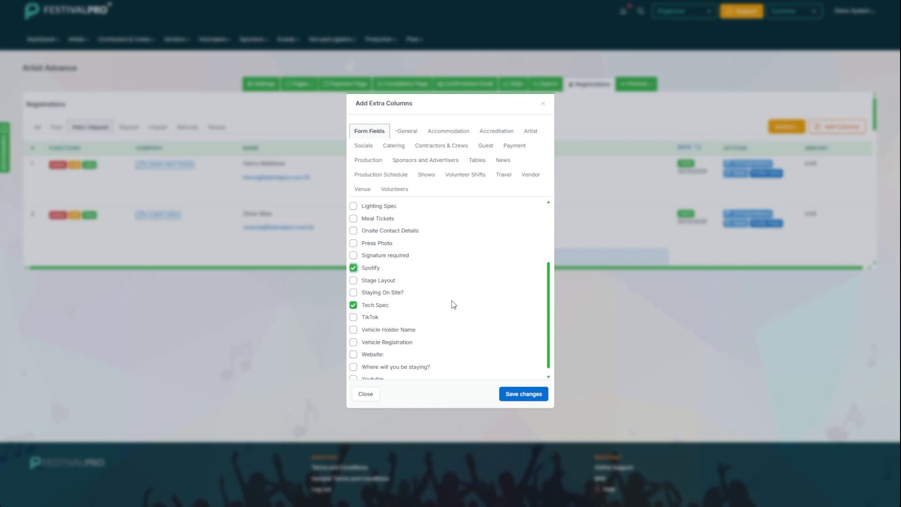
pyautogui.click(519, 389)
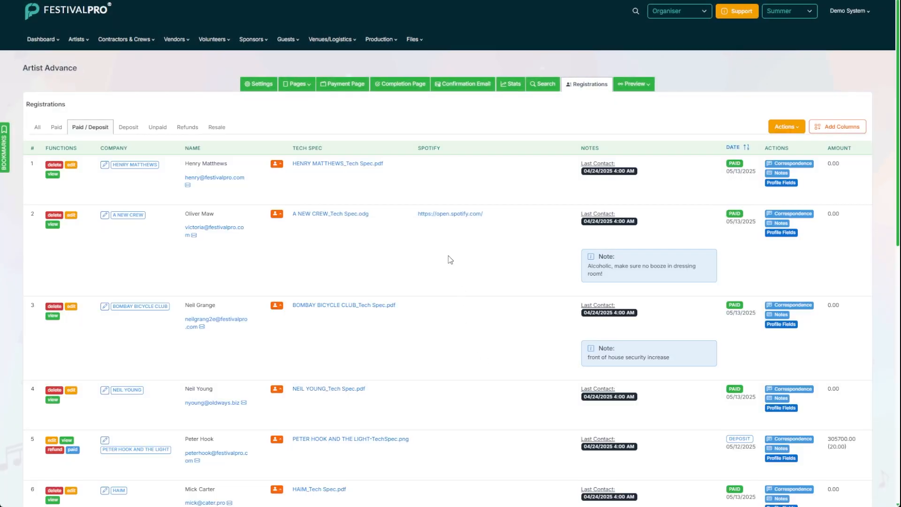
# Look through the Tech Spec and Spotify columns of the registrations and open the first registration's Spotify field for inline editing
pyautogui.scroll(-1, 450, 260)
pyautogui.scroll(-5, 352, 359)
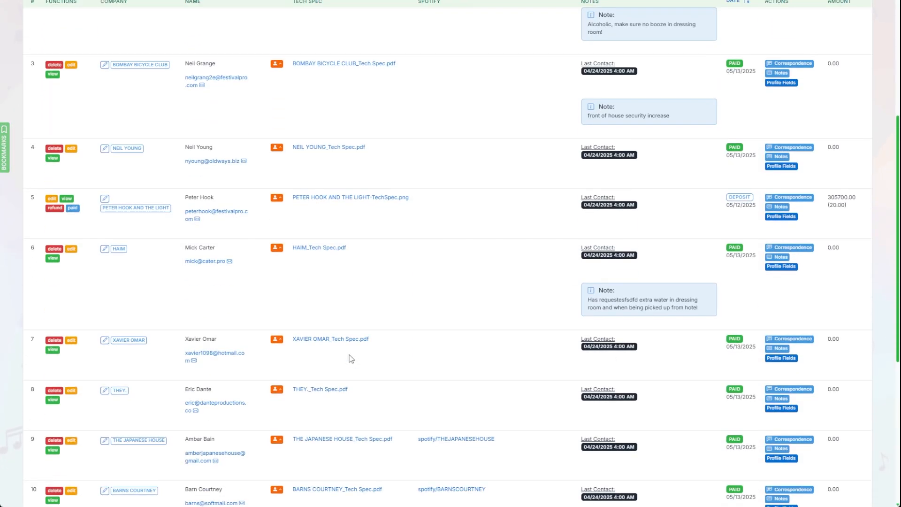
pyautogui.scroll(-5, 351, 359)
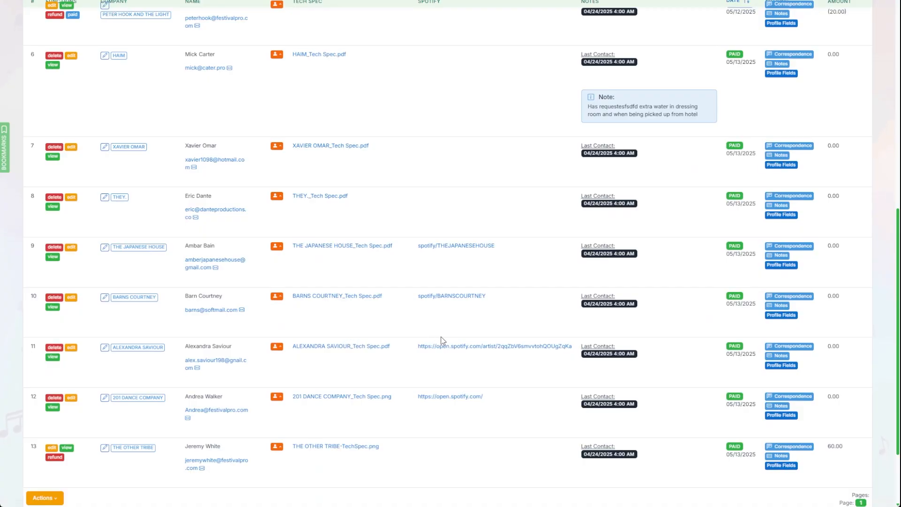
pyautogui.scroll(10, 441, 340)
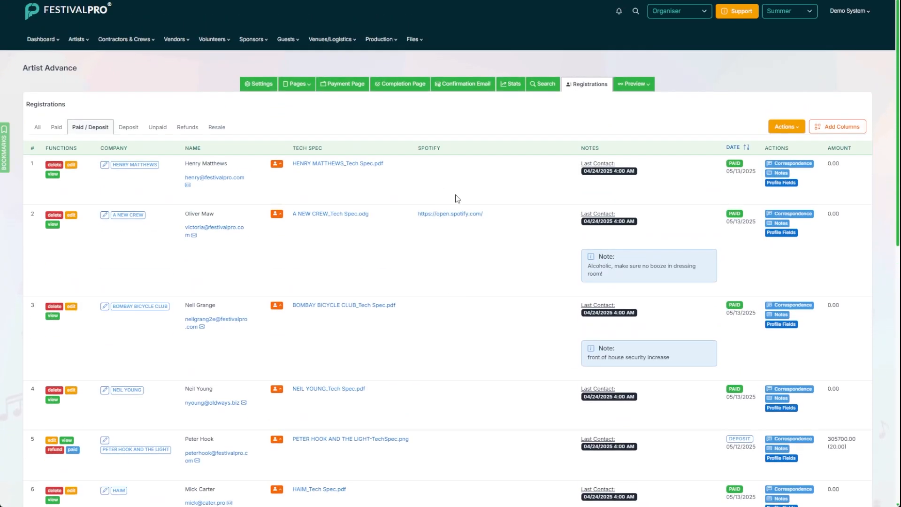
pyautogui.scroll(-3, 449, 248)
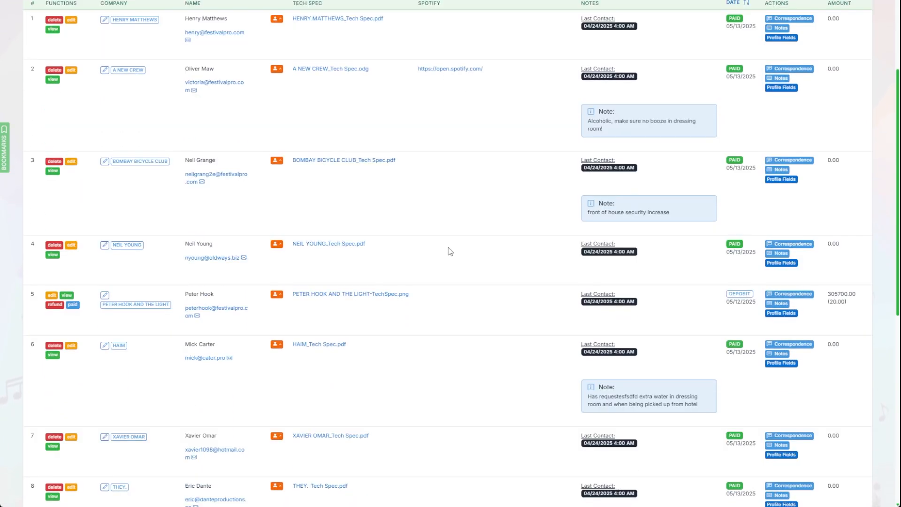
pyautogui.scroll(3, 449, 250)
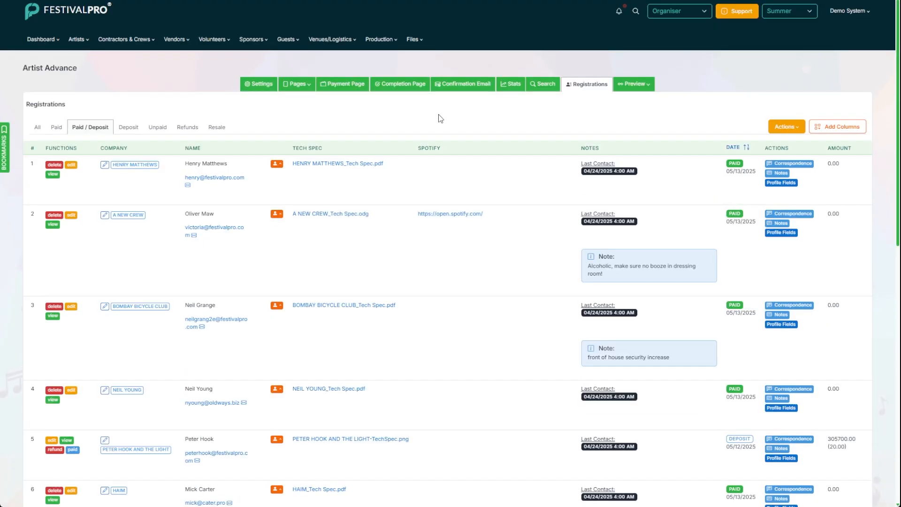
pyautogui.click(443, 169)
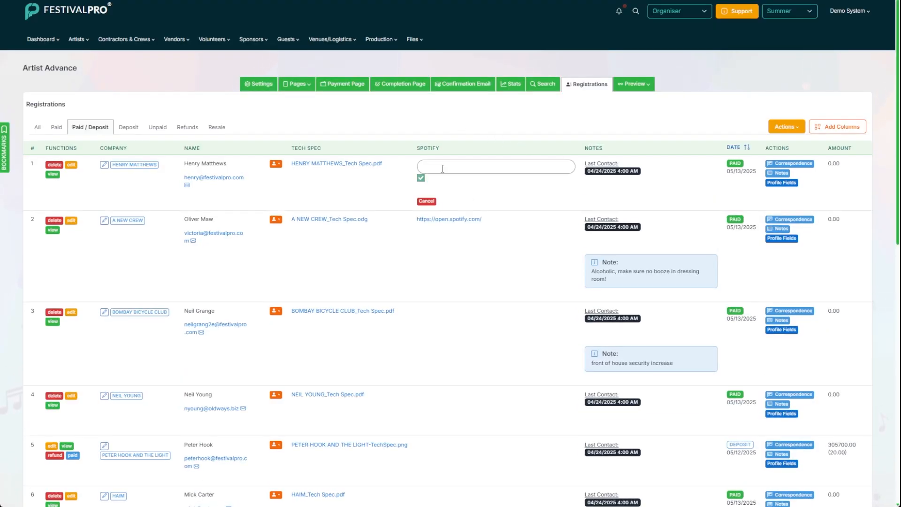
pyautogui.click(451, 168)
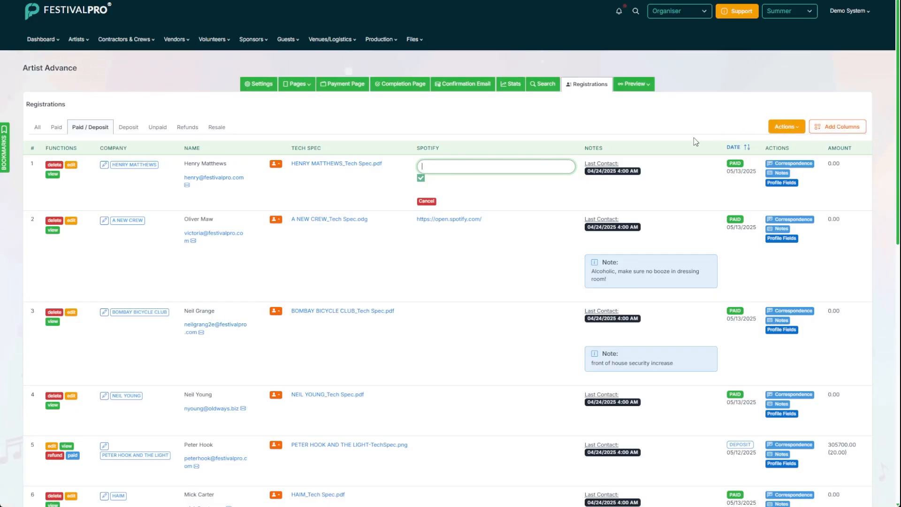
pyautogui.click(581, 125)
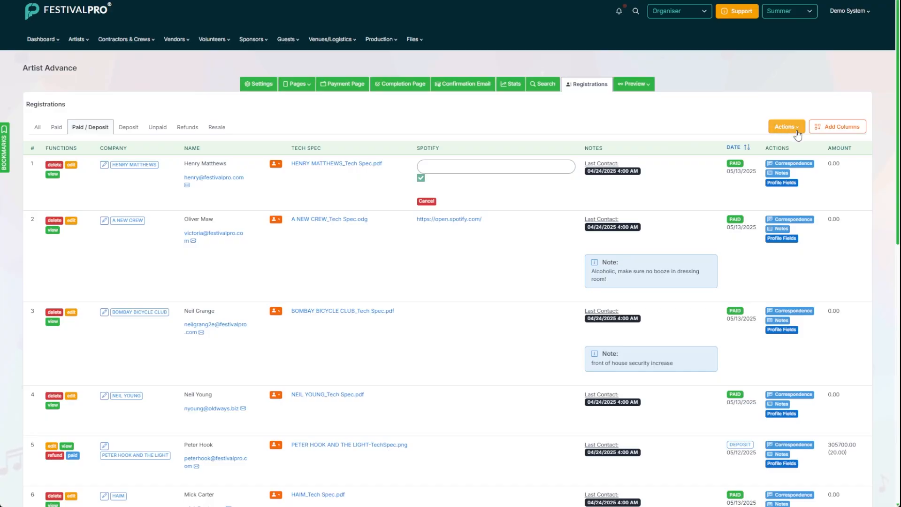
# Add the General Accreditation column from the accreditation fields to the Artist Advance registrations
pyautogui.click(838, 127)
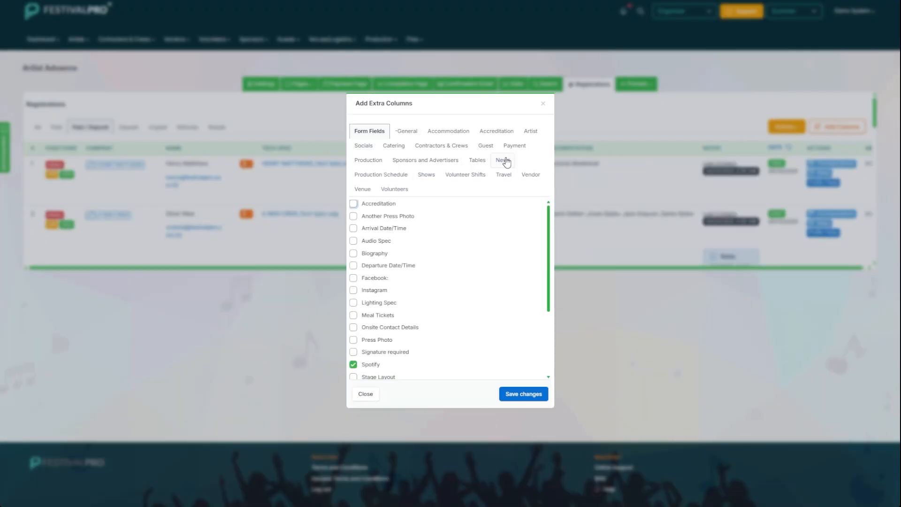
pyautogui.click(493, 132)
pyautogui.click(354, 282)
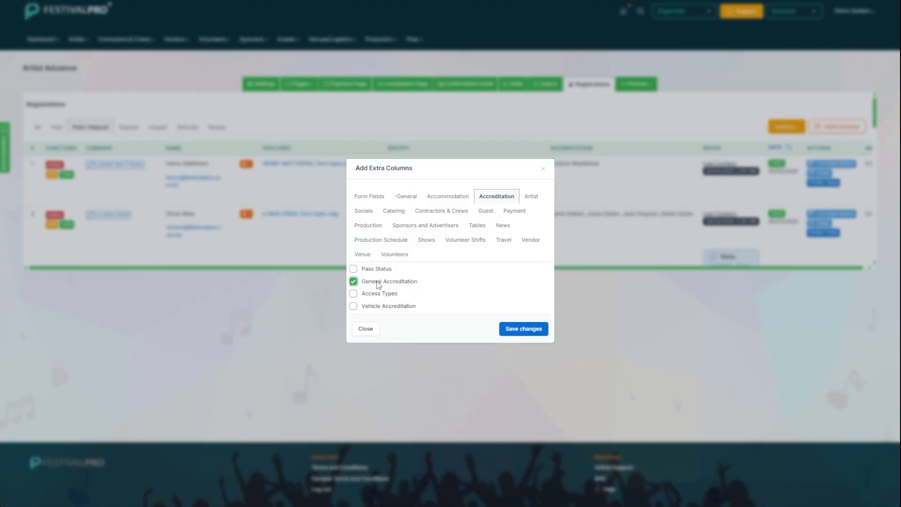
pyautogui.click(522, 328)
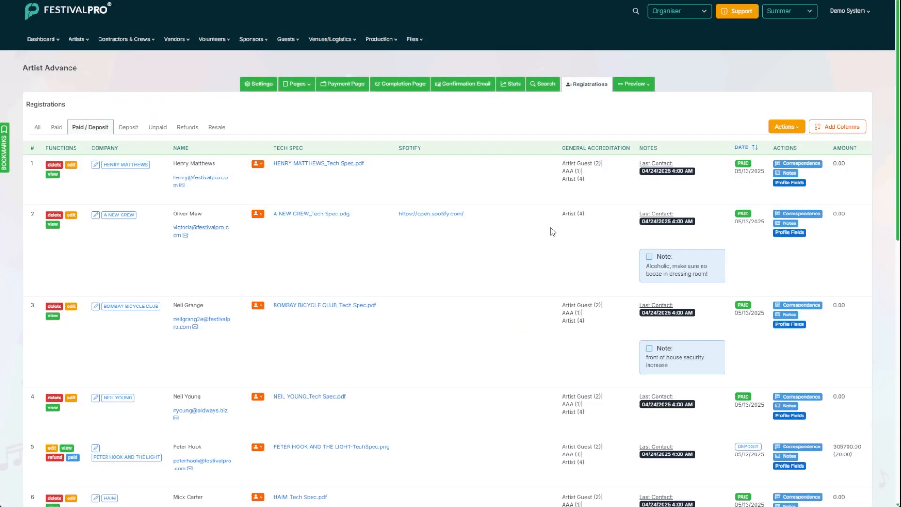
# Set A New Crew's VIP quantity to 4 in the General Accreditation column and save it
pyautogui.scroll(-3, 590, 195)
pyautogui.click(580, 70)
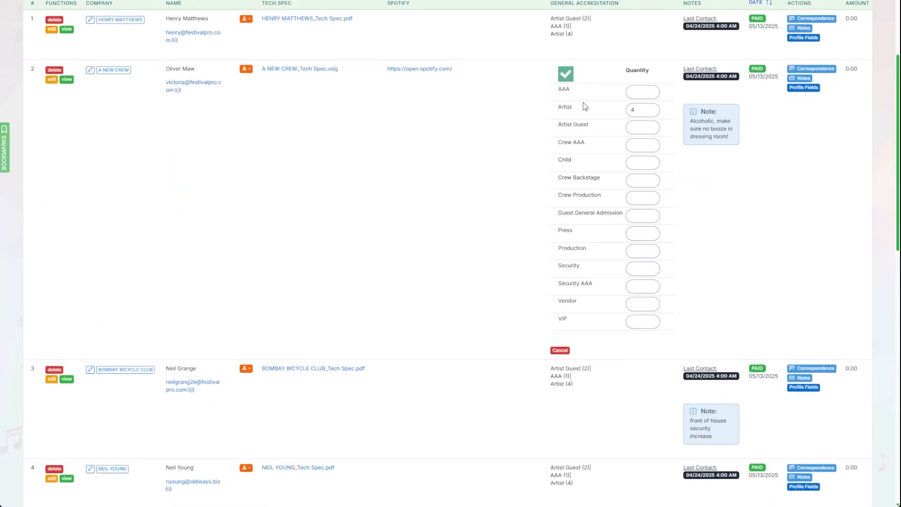
pyautogui.click(636, 321)
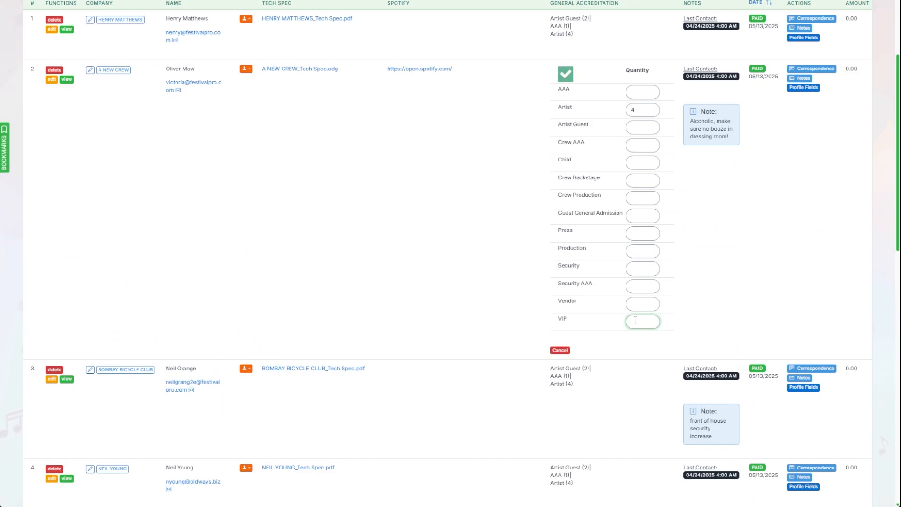
pyautogui.write('4')
pyautogui.click(567, 76)
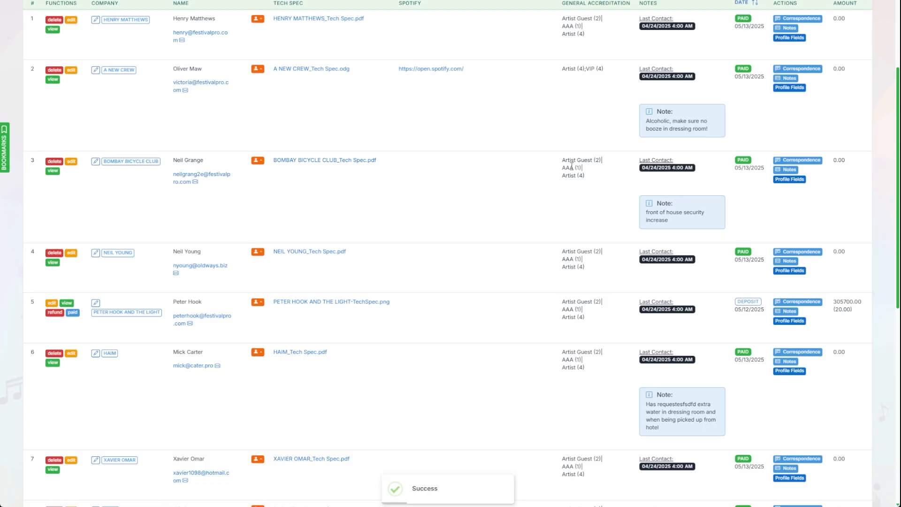
pyautogui.scroll(3, 571, 168)
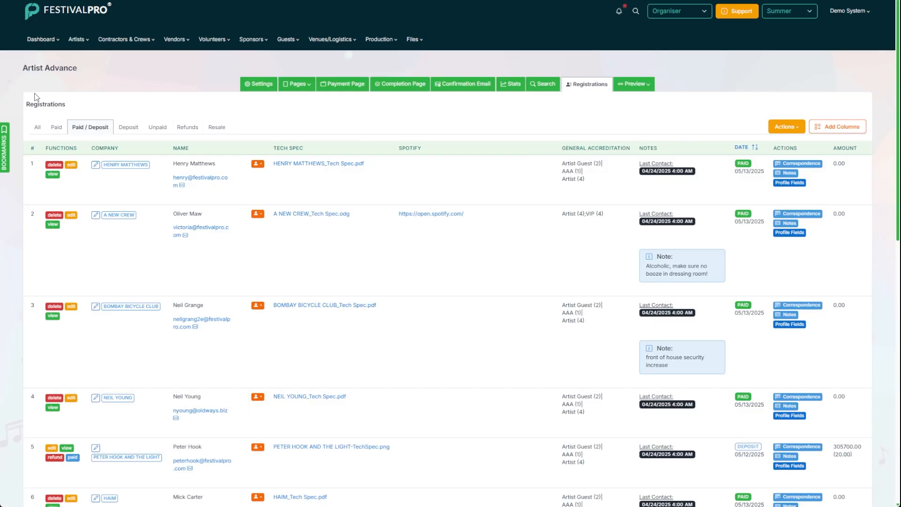
# Go to the forms list and expand the Artist Forms group to locate the Artist Application form
pyautogui.click(41, 41)
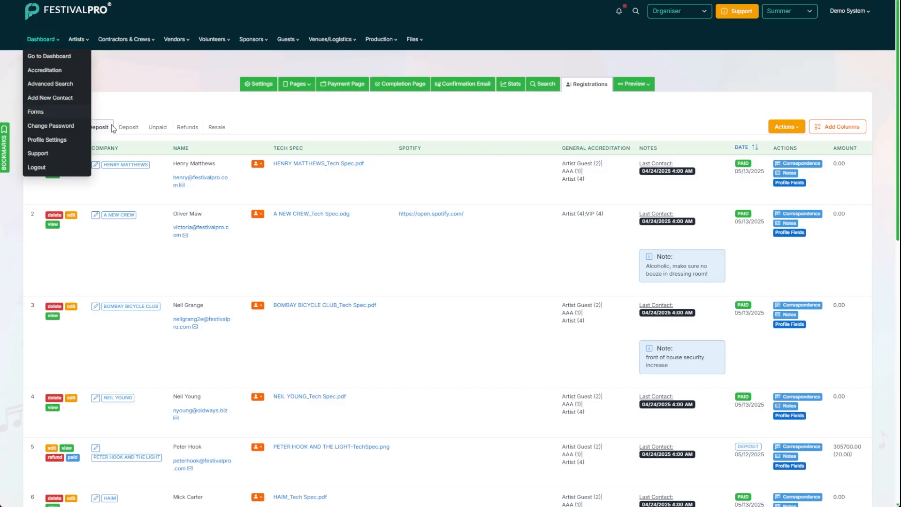
pyautogui.click(52, 109)
pyautogui.click(63, 133)
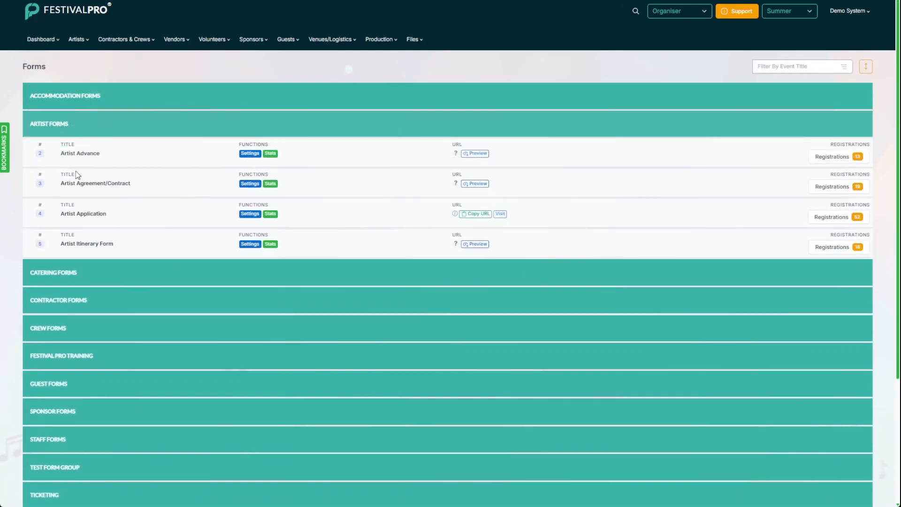
pyautogui.moveTo(64, 215); pyautogui.dragTo(123, 221)
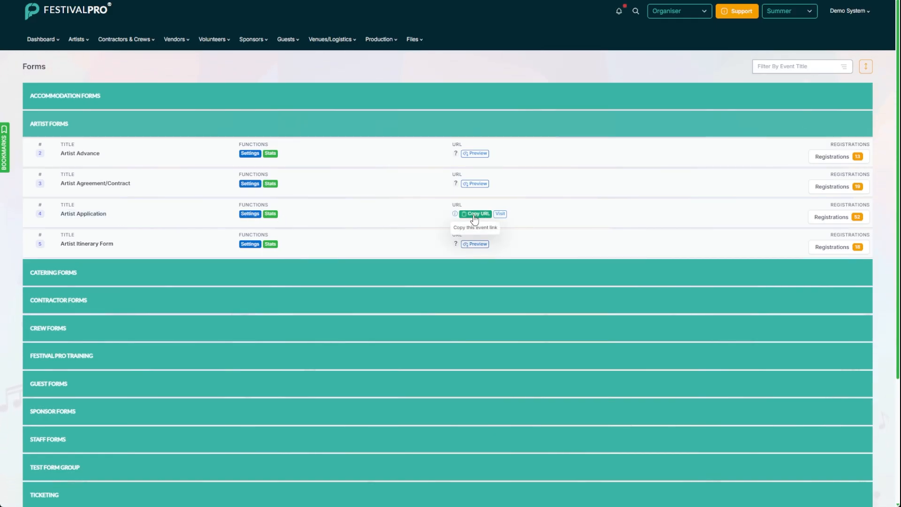
# Visit the public Artist Application form, look through its fields and close it again
pyautogui.click(500, 215)
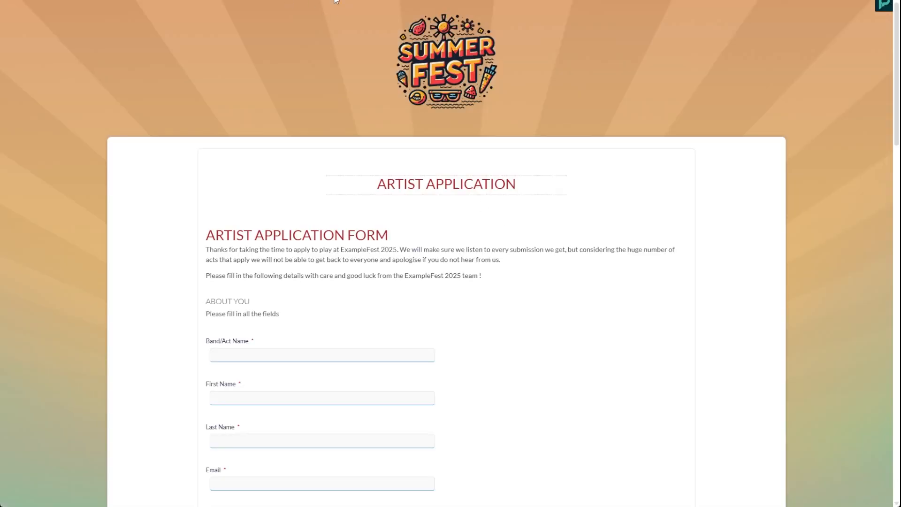
pyautogui.scroll(-5, 288, 143)
pyautogui.scroll(5, 304, 203)
pyautogui.hotkey('ctrl', 'w')
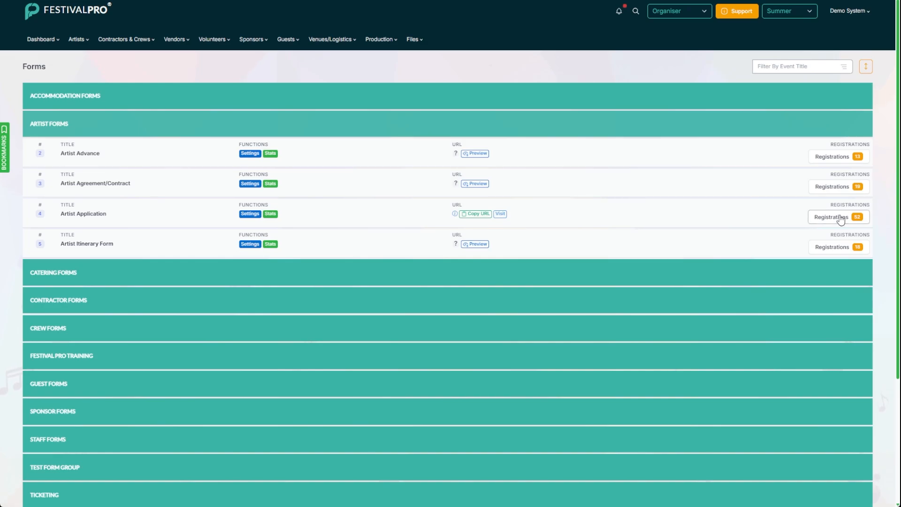
# Add the Artist Confirmed column to the Artist Application registrations and set Middle Child's value to Maybe
pyautogui.click(841, 217)
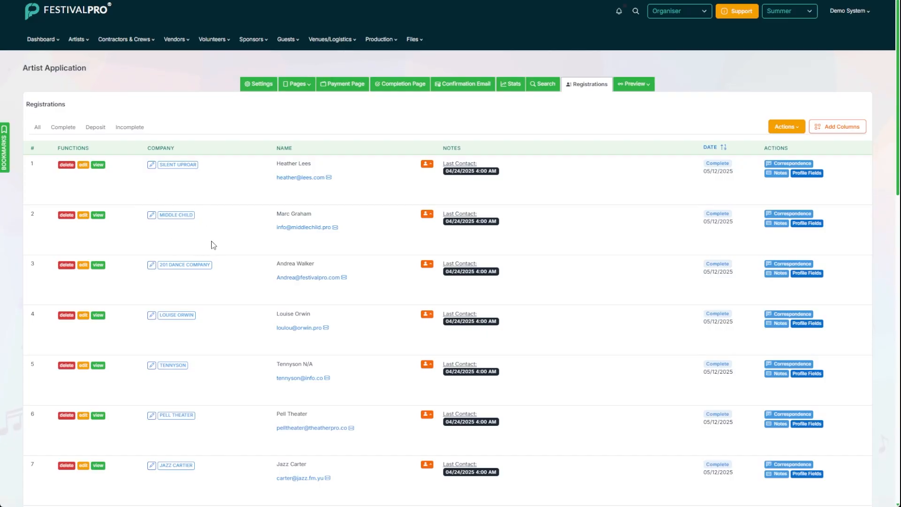
pyautogui.click(826, 128)
pyautogui.click(529, 133)
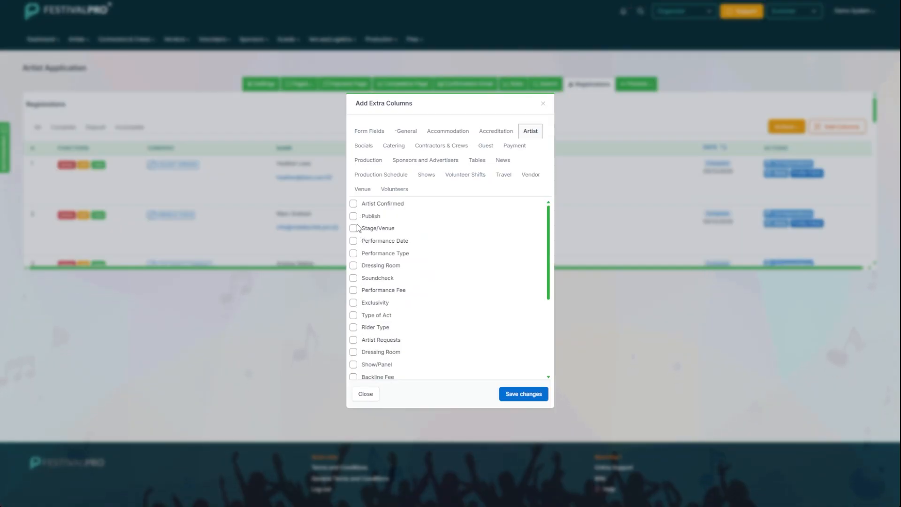
pyautogui.click(357, 203)
pyautogui.click(519, 394)
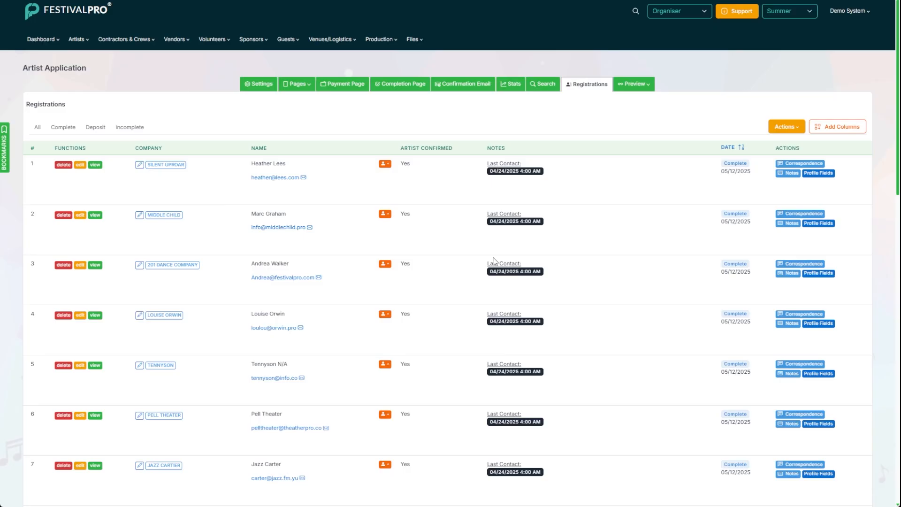
pyautogui.click(408, 217)
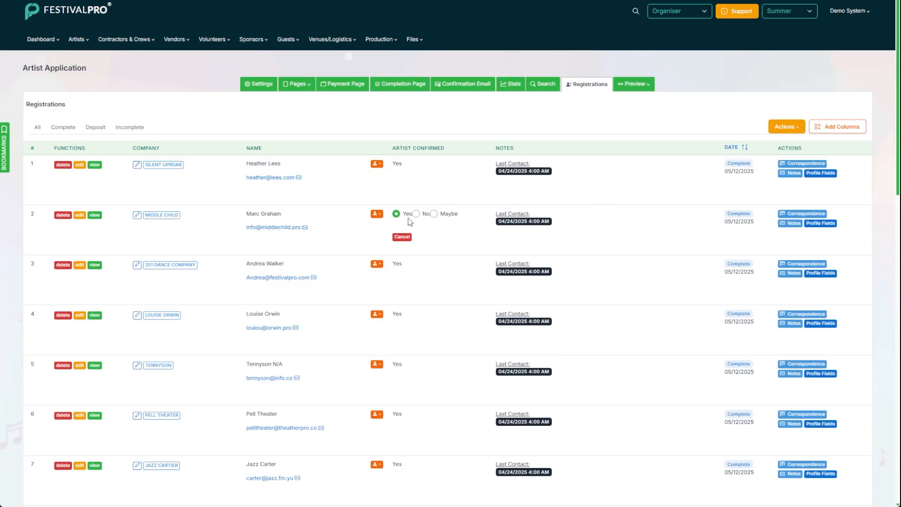
pyautogui.click(445, 213)
# Search the artists for those with Artist Confirmed equal to Maybe, and return to the forms list
pyautogui.click(76, 41)
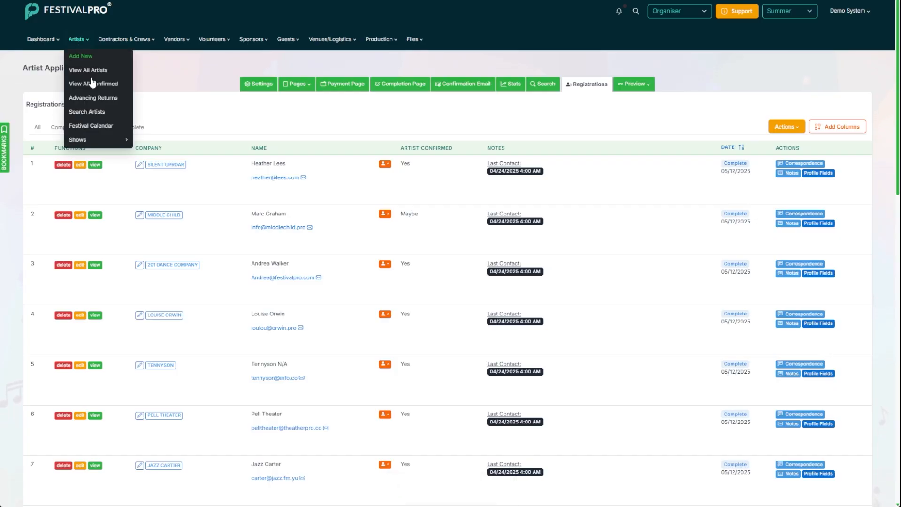
pyautogui.click(93, 114)
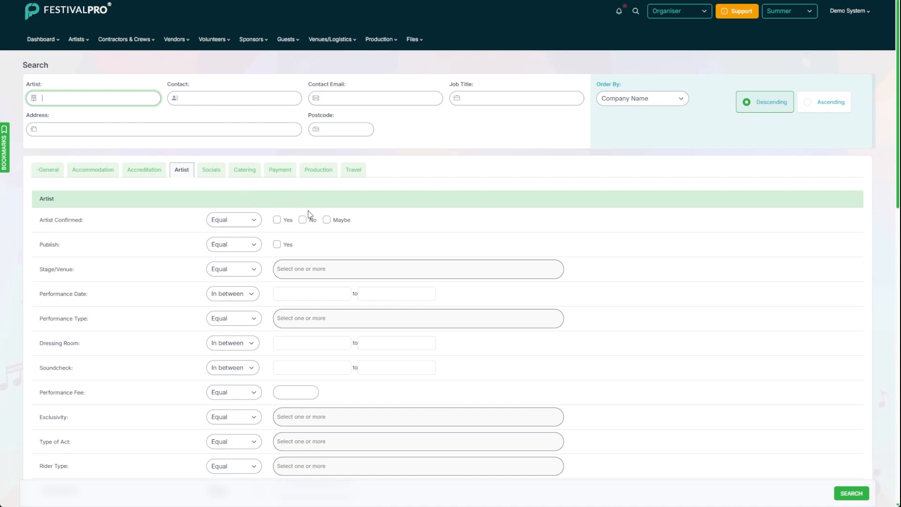
pyautogui.click(327, 220)
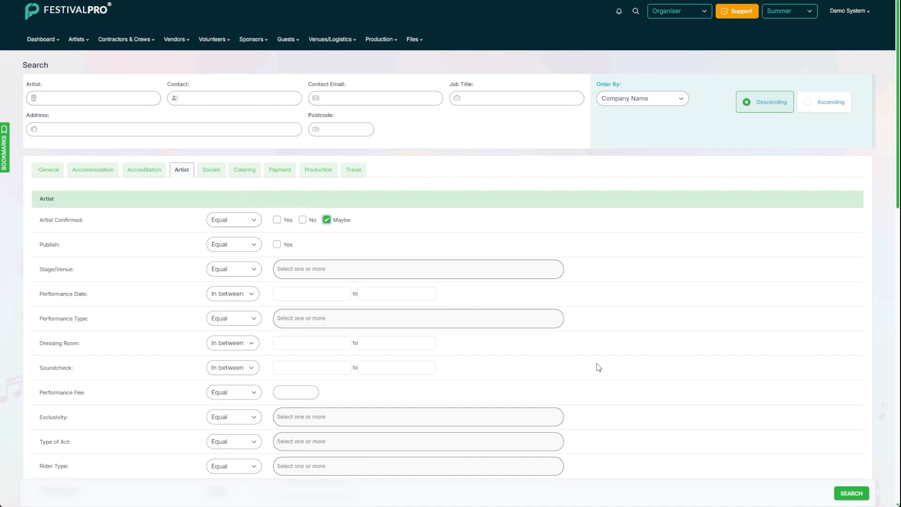
pyautogui.click(856, 494)
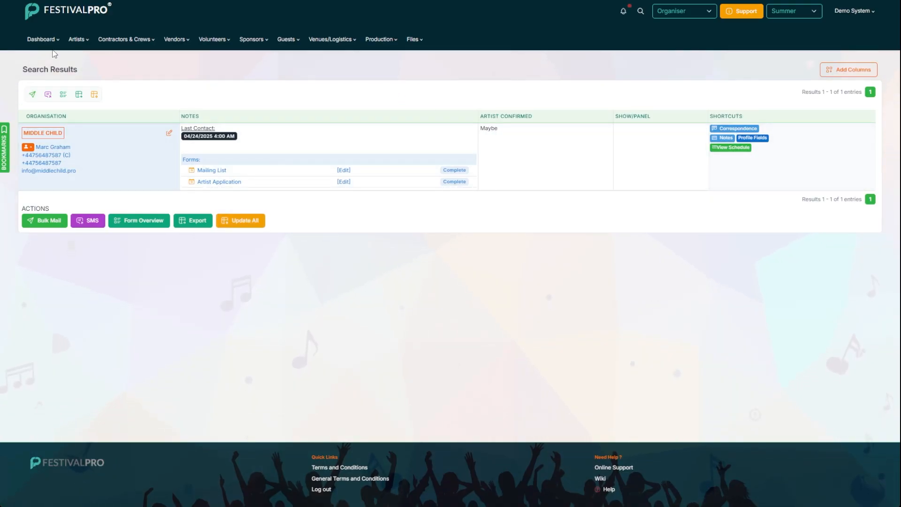
pyautogui.click(43, 40)
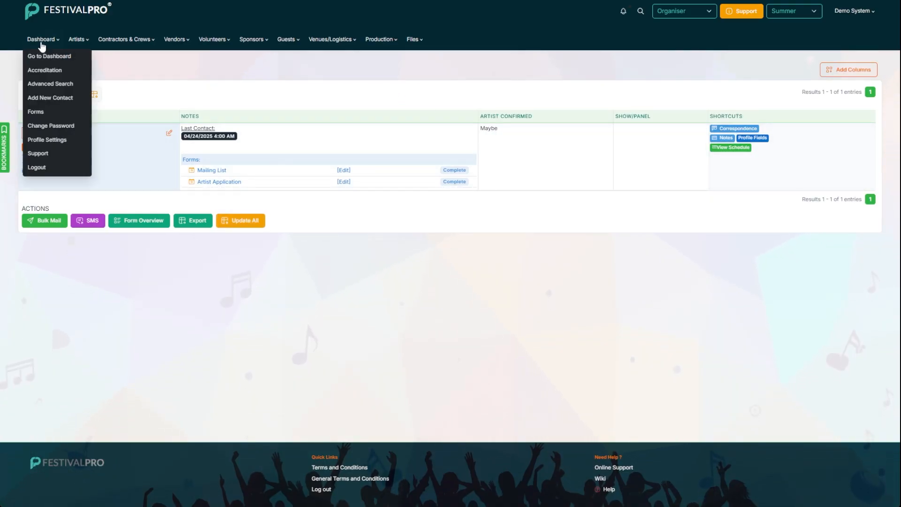
pyautogui.click(52, 113)
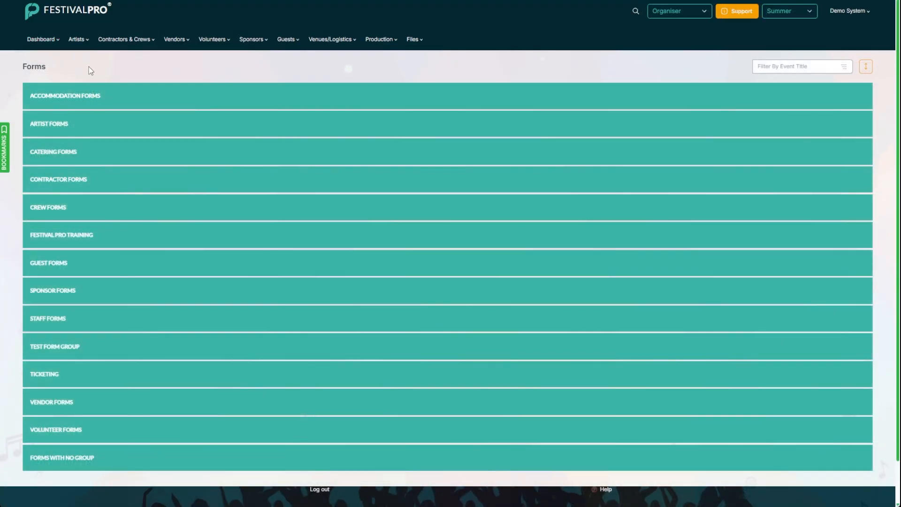